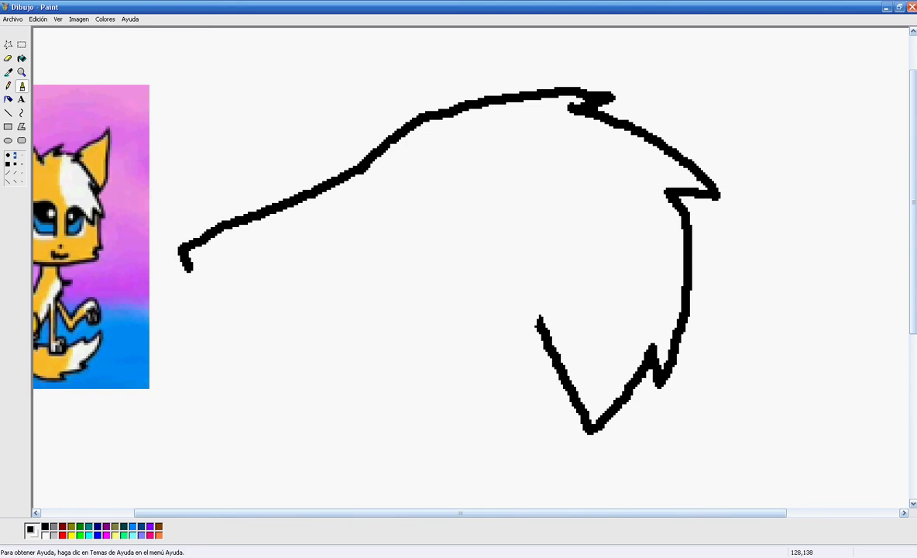
Draw the inner triangle of the left ear and the large round eye with its outer lash line in black.
{"action": "mouse_move", "coordinate": [343, 305]}
{"action": "left_mouse_down"}
{"action": "mouse_move", "coordinate": [308, 394]}
{"action": "mouse_move", "coordinate": [217, 285]}
{"action": "mouse_move", "coordinate": [347, 307]}
{"action": "left_mouse_up"}
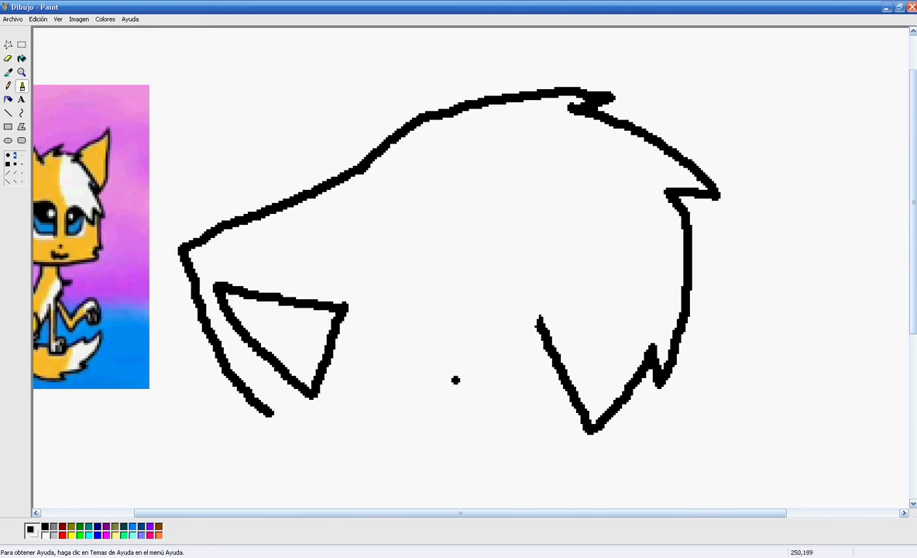
{"action": "scroll", "coordinate": [426, 349], "scroll_direction": "down", "scroll_amount": 3}
{"action": "mouse_move", "coordinate": [475, 294]}
{"action": "left_mouse_down"}
{"action": "mouse_move", "coordinate": [467, 213]}
{"action": "mouse_move", "coordinate": [399, 190]}
{"action": "mouse_move", "coordinate": [367, 216]}
{"action": "mouse_move", "coordinate": [334, 290]}
{"action": "left_mouse_up"}
{"action": "mouse_move", "coordinate": [379, 206]}
{"action": "left_mouse_down"}
{"action": "mouse_move", "coordinate": [384, 288]}
{"action": "mouse_move", "coordinate": [461, 292]}
{"action": "left_mouse_up"}
{"action": "key", "text": "ctrl+z"}
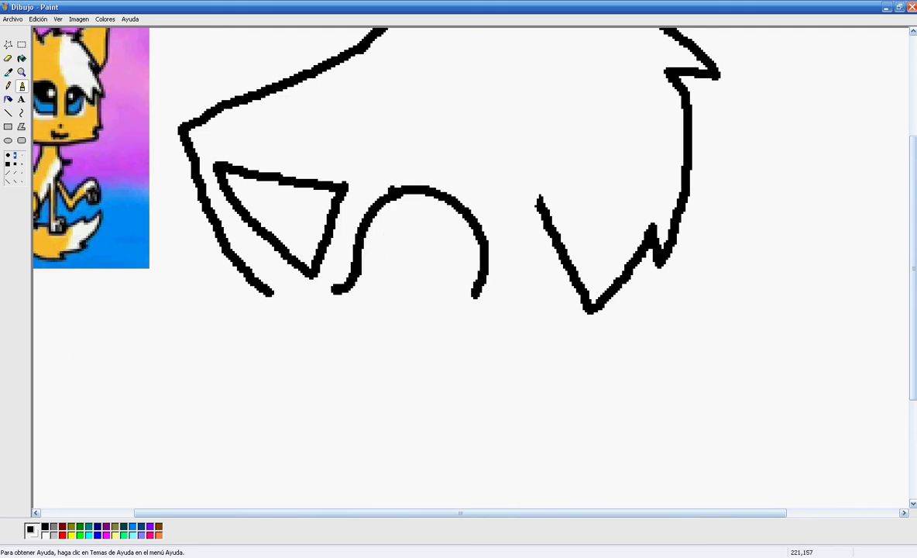
{"action": "mouse_move", "coordinate": [378, 210]}
{"action": "left_mouse_down"}
{"action": "mouse_move", "coordinate": [422, 316]}
{"action": "mouse_move", "coordinate": [477, 297]}
{"action": "left_mouse_up"}
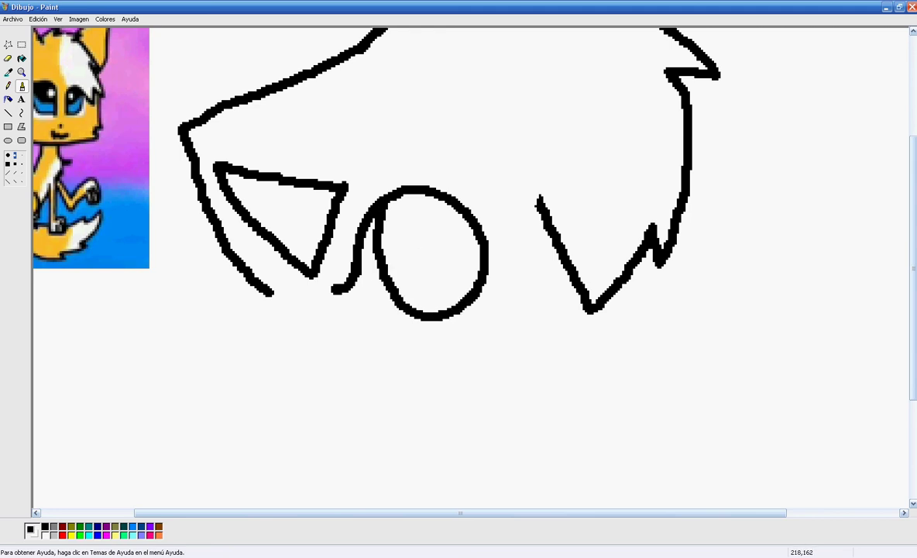
Draw the highlights inside the large eye: a tall rounded one at the upper left, a small circle below and another at the right edge.
{"action": "mouse_move", "coordinate": [385, 195]}
{"action": "left_mouse_down"}
{"action": "mouse_move", "coordinate": [420, 254]}
{"action": "mouse_move", "coordinate": [432, 200]}
{"action": "left_mouse_up"}
{"action": "mouse_move", "coordinate": [415, 271]}
{"action": "left_mouse_down"}
{"action": "mouse_move", "coordinate": [427, 293]}
{"action": "mouse_move", "coordinate": [419, 276]}
{"action": "left_mouse_up"}
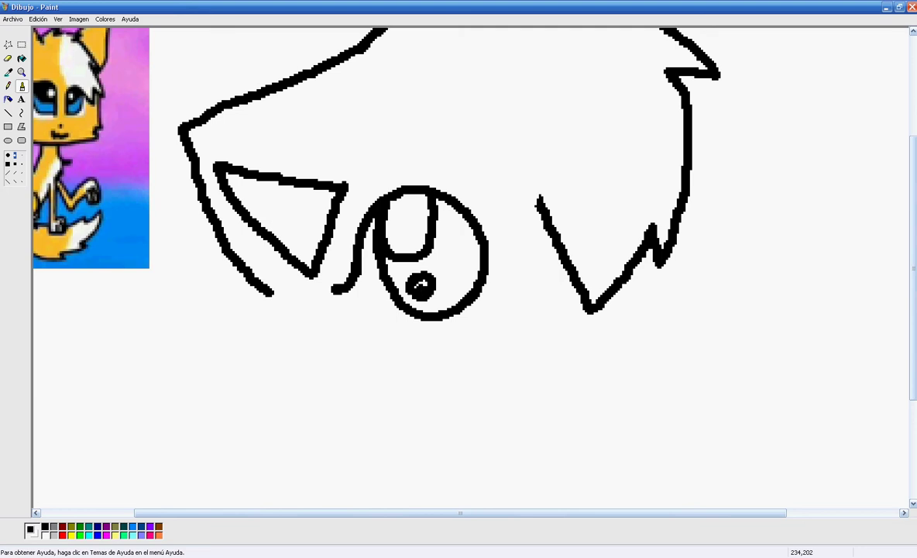
{"action": "mouse_move", "coordinate": [455, 253]}
{"action": "left_mouse_down"}
{"action": "mouse_move", "coordinate": [465, 264]}
{"action": "mouse_move", "coordinate": [462, 247]}
{"action": "mouse_move", "coordinate": [463, 268]}
{"action": "mouse_move", "coordinate": [467, 257]}
{"action": "mouse_move", "coordinate": [476, 265]}
{"action": "mouse_move", "coordinate": [462, 253]}
{"action": "left_mouse_up"}
{"action": "key", "text": "ctrl+z"}
{"action": "key", "text": "ctrl+z"}
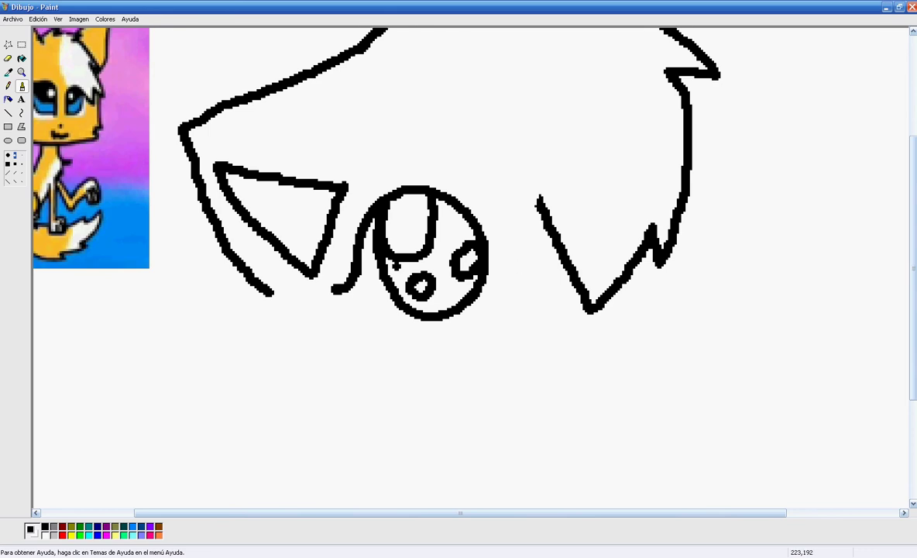
{"action": "left_click_drag", "start_coordinate": [348, 281], "coordinate": [369, 301]}
{"action": "key", "text": "ctrl+z"}
Draw the solid black nose and the partly hidden eye at the fringe's tip, and thicken the large eye's lash.
{"action": "mouse_move", "coordinate": [517, 311]}
{"action": "left_mouse_down"}
{"action": "mouse_move", "coordinate": [557, 311]}
{"action": "mouse_move", "coordinate": [531, 320]}
{"action": "left_mouse_up"}
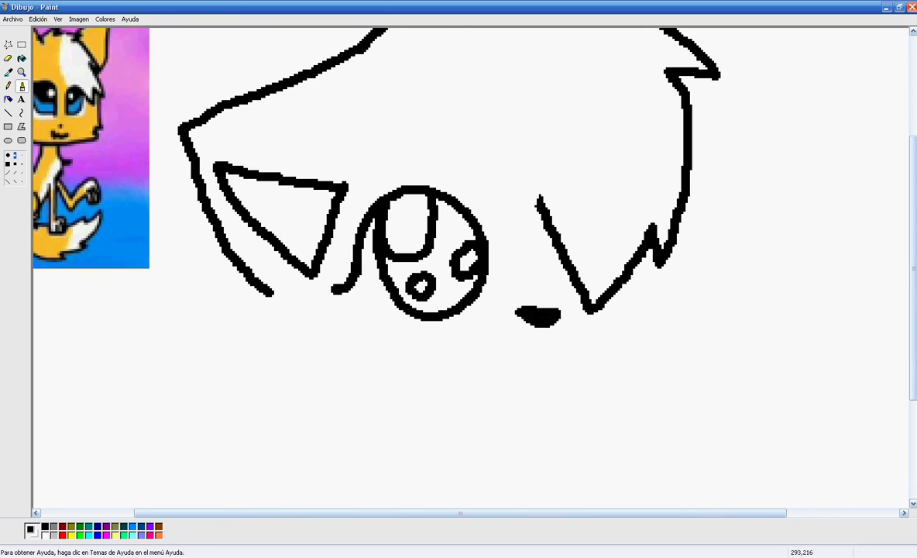
{"action": "mouse_move", "coordinate": [582, 288]}
{"action": "left_mouse_down"}
{"action": "mouse_move", "coordinate": [631, 257]}
{"action": "mouse_move", "coordinate": [585, 291]}
{"action": "left_mouse_up"}
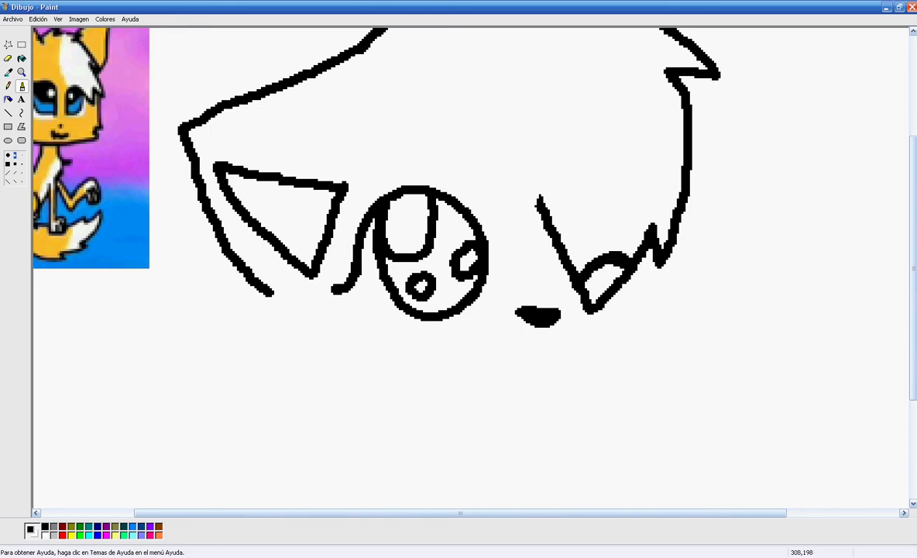
{"action": "mouse_move", "coordinate": [352, 248]}
{"action": "left_mouse_down"}
{"action": "mouse_move", "coordinate": [333, 268]}
{"action": "mouse_move", "coordinate": [339, 282]}
{"action": "left_mouse_up"}
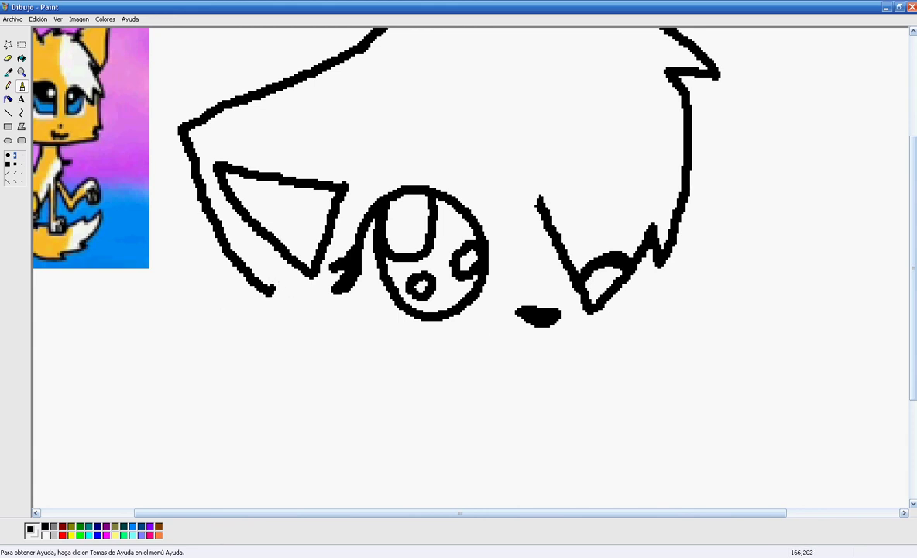
Close the face with tufted cheeks and a curved jaw line, and add a wavy mouth under the nose.
{"action": "mouse_move", "coordinate": [280, 280]}
{"action": "left_mouse_down"}
{"action": "mouse_move", "coordinate": [258, 334]}
{"action": "mouse_move", "coordinate": [274, 337]}
{"action": "mouse_move", "coordinate": [260, 358]}
{"action": "mouse_move", "coordinate": [333, 393]}
{"action": "left_mouse_up"}
{"action": "mouse_move", "coordinate": [654, 260]}
{"action": "left_mouse_down"}
{"action": "mouse_move", "coordinate": [672, 320]}
{"action": "mouse_move", "coordinate": [649, 357]}
{"action": "mouse_move", "coordinate": [559, 405]}
{"action": "mouse_move", "coordinate": [443, 408]}
{"action": "mouse_move", "coordinate": [338, 387]}
{"action": "mouse_move", "coordinate": [424, 404]}
{"action": "left_mouse_up"}
{"action": "left_click", "coordinate": [8, 58]}
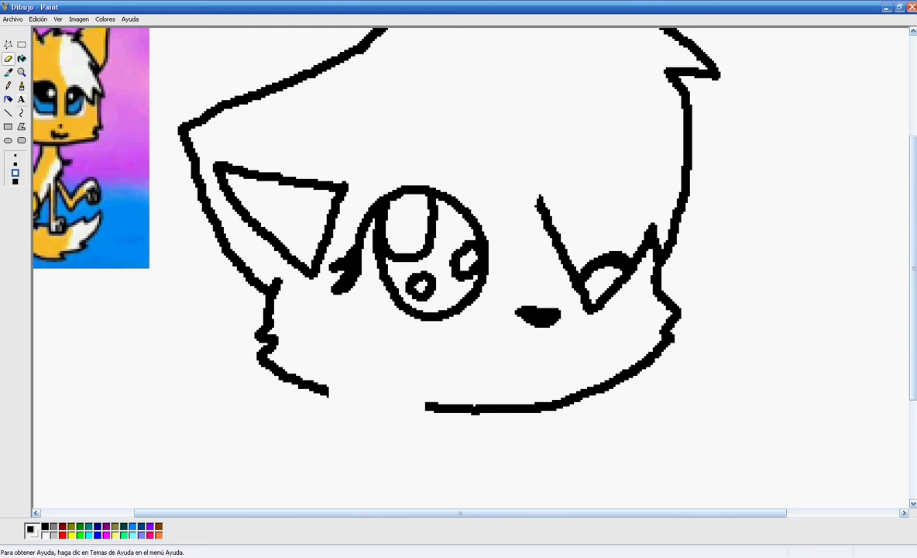
{"action": "left_click", "coordinate": [22, 86]}
{"action": "left_click_drag", "start_coordinate": [329, 391], "coordinate": [426, 406]}
{"action": "left_click_drag", "start_coordinate": [477, 346], "coordinate": [573, 350]}
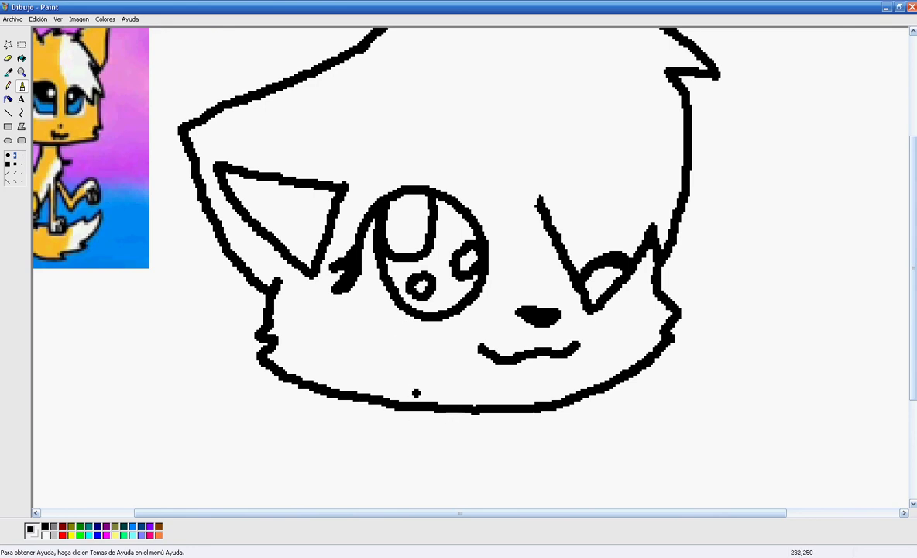
Draw the curved back from the left cheek and the large pointed tail curling around beneath the head.
{"action": "left_click_drag", "start_coordinate": [442, 513], "coordinate": [415, 513]}
{"action": "scroll", "coordinate": [498, 389], "scroll_direction": "down", "scroll_amount": 3}
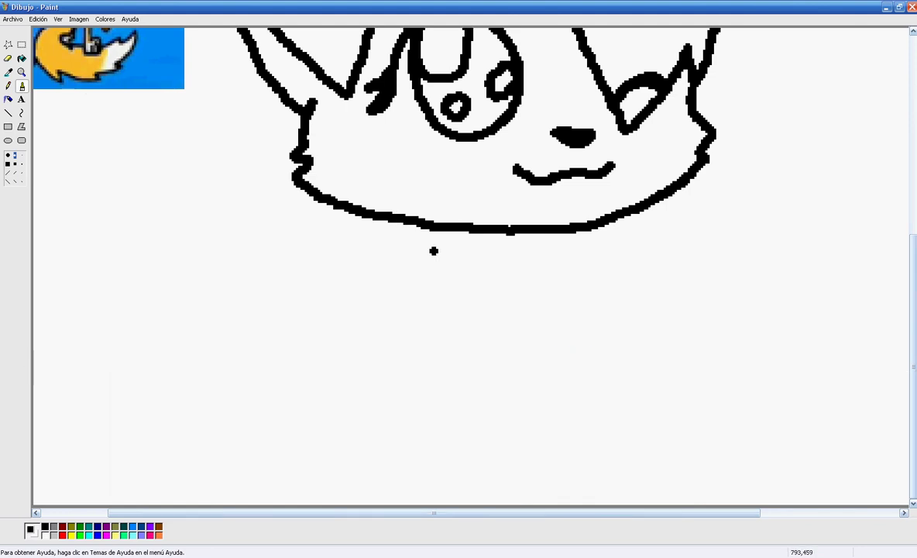
{"action": "scroll", "coordinate": [434, 250], "scroll_direction": "up", "scroll_amount": 5}
{"action": "scroll", "coordinate": [433, 250], "scroll_direction": "down", "scroll_amount": 5}
{"action": "mouse_move", "coordinate": [296, 191]}
{"action": "left_mouse_down"}
{"action": "mouse_move", "coordinate": [241, 187]}
{"action": "mouse_move", "coordinate": [155, 229]}
{"action": "mouse_move", "coordinate": [117, 309]}
{"action": "left_mouse_up"}
{"action": "scroll", "coordinate": [290, 217], "scroll_direction": "up", "scroll_amount": 3}
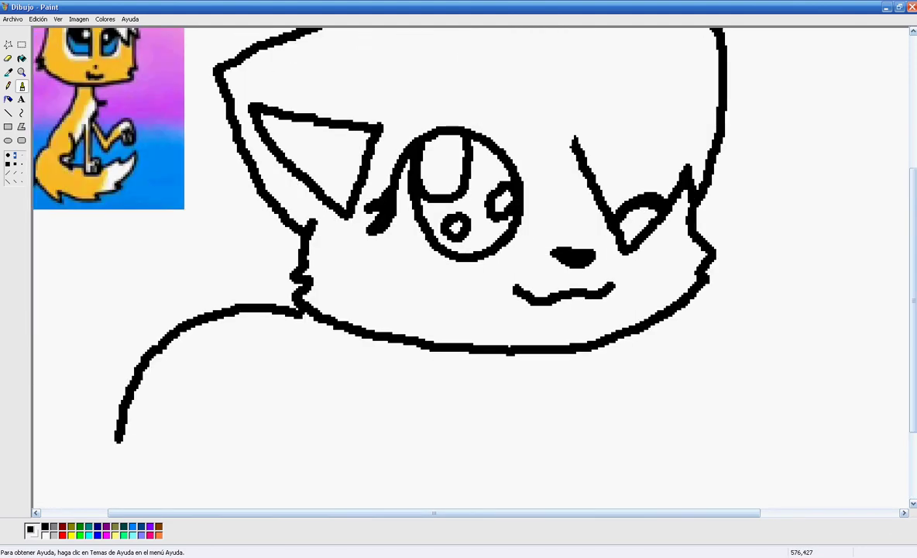
{"action": "scroll", "coordinate": [215, 313], "scroll_direction": "down", "scroll_amount": 3}
{"action": "mouse_move", "coordinate": [161, 298]}
{"action": "left_mouse_down"}
{"action": "mouse_move", "coordinate": [330, 293]}
{"action": "mouse_move", "coordinate": [442, 272]}
{"action": "mouse_move", "coordinate": [433, 291]}
{"action": "mouse_move", "coordinate": [639, 312]}
{"action": "mouse_move", "coordinate": [654, 323]}
{"action": "mouse_move", "coordinate": [595, 402]}
{"action": "mouse_move", "coordinate": [460, 457]}
{"action": "mouse_move", "coordinate": [377, 457]}
{"action": "mouse_move", "coordinate": [217, 432]}
{"action": "mouse_move", "coordinate": [166, 410]}
{"action": "mouse_move", "coordinate": [129, 356]}
{"action": "mouse_move", "coordinate": [122, 293]}
{"action": "left_mouse_up"}
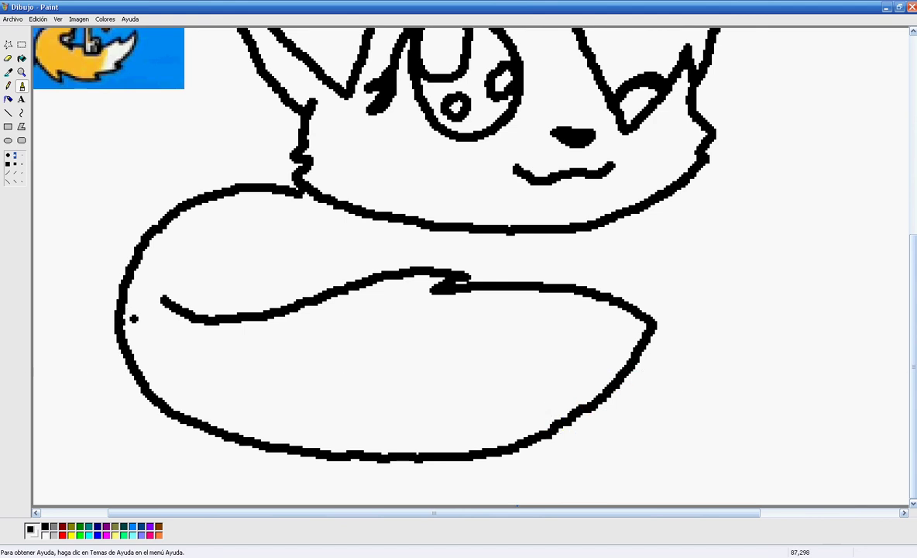
{"action": "scroll", "coordinate": [252, 340], "scroll_direction": "up", "scroll_amount": 6}
{"action": "scroll", "coordinate": [369, 330], "scroll_direction": "down", "scroll_amount": 6}
{"action": "mouse_move", "coordinate": [597, 224]}
{"action": "left_mouse_down"}
{"action": "mouse_move", "coordinate": [615, 270]}
{"action": "mouse_move", "coordinate": [583, 288]}
{"action": "left_mouse_up"}
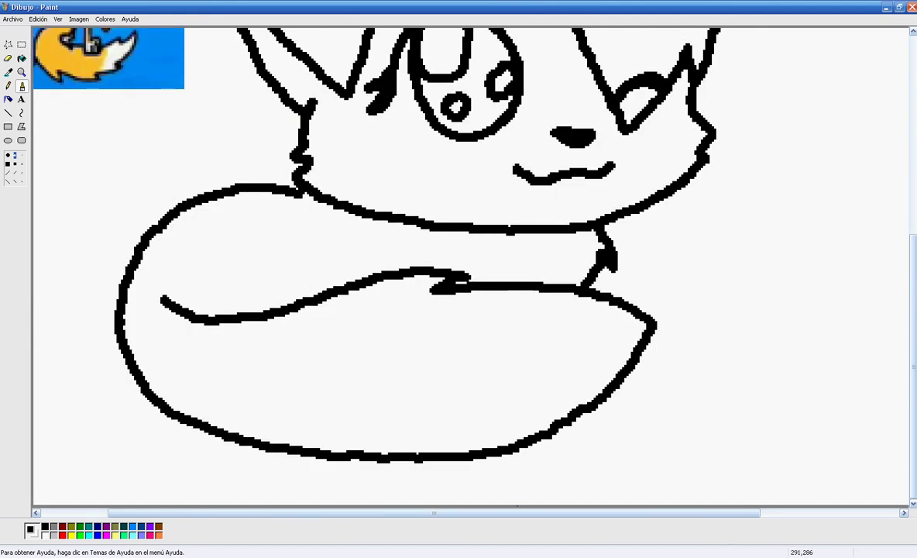
{"action": "key", "text": "ctrl+z"}
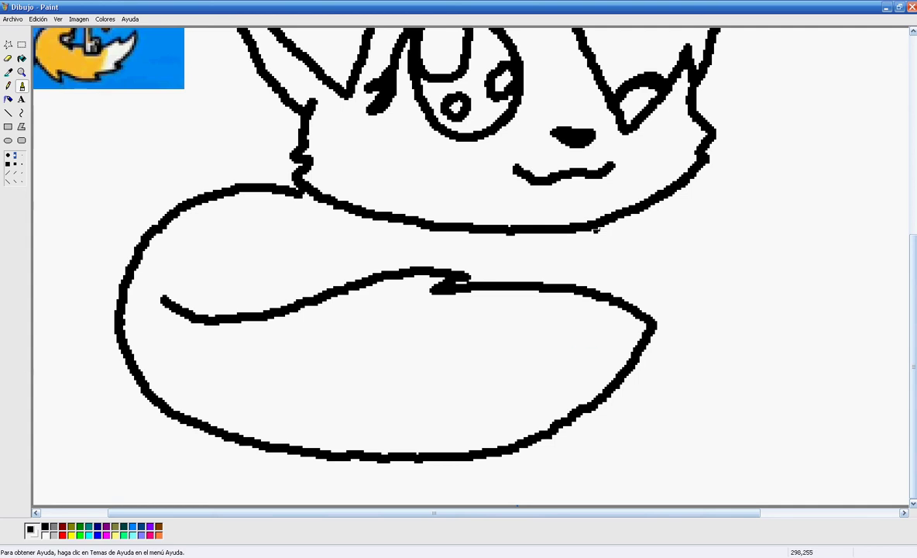
{"action": "mouse_move", "coordinate": [595, 230]}
{"action": "left_mouse_down"}
{"action": "mouse_move", "coordinate": [636, 279]}
{"action": "mouse_move", "coordinate": [615, 273]}
{"action": "mouse_move", "coordinate": [613, 307]}
{"action": "left_mouse_up"}
{"action": "key", "text": "ctrl+z"}
Draw the tufted chest edge from the jaw down to the tail, plus two short leg lines above the tail.
{"action": "mouse_move", "coordinate": [588, 227]}
{"action": "left_mouse_down"}
{"action": "mouse_move", "coordinate": [628, 255]}
{"action": "mouse_move", "coordinate": [617, 291]}
{"action": "left_mouse_up"}
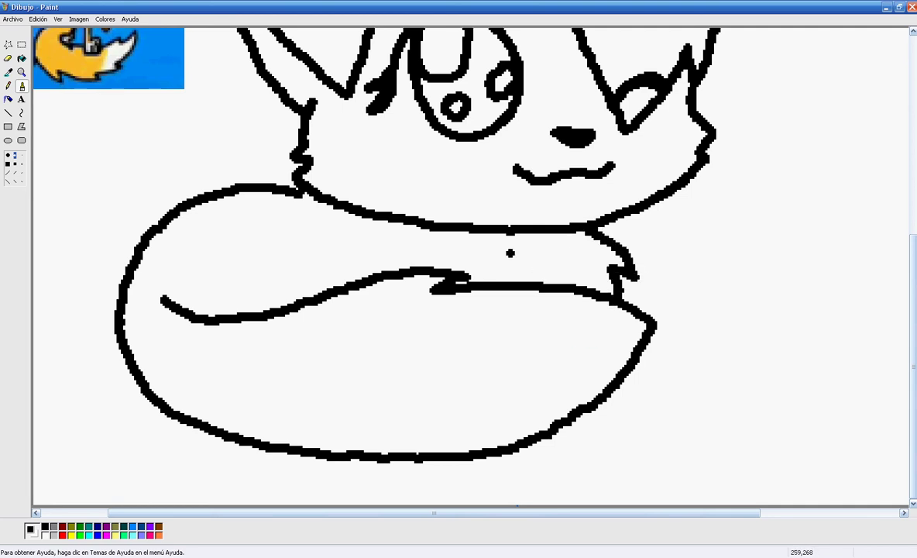
{"action": "left_click_drag", "start_coordinate": [541, 251], "coordinate": [540, 285]}
{"action": "left_click_drag", "start_coordinate": [467, 248], "coordinate": [447, 275]}
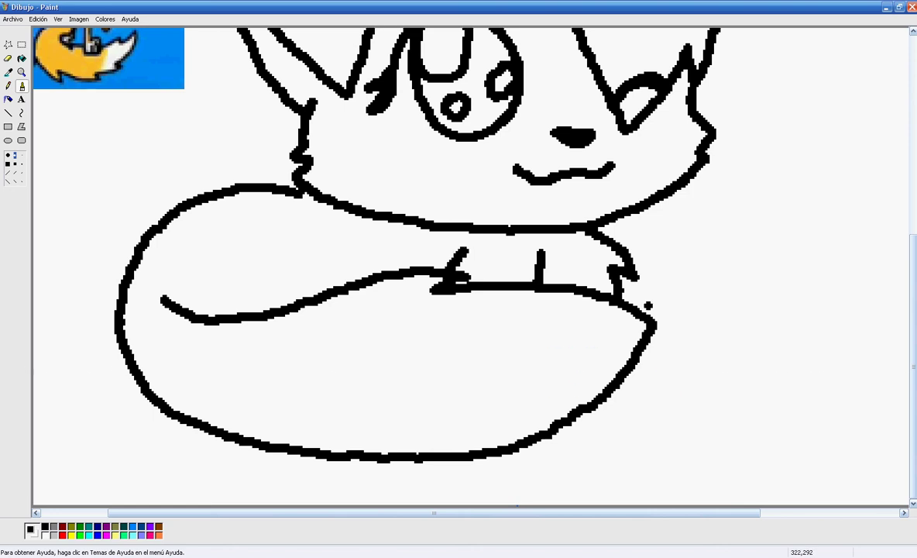
Draw a paw with toe marks protruding behind the tail tip and a curved haunch line on the body.
{"action": "mouse_move", "coordinate": [649, 339]}
{"action": "left_mouse_down"}
{"action": "mouse_move", "coordinate": [707, 376]}
{"action": "mouse_move", "coordinate": [651, 398]}
{"action": "mouse_move", "coordinate": [614, 397]}
{"action": "left_mouse_up"}
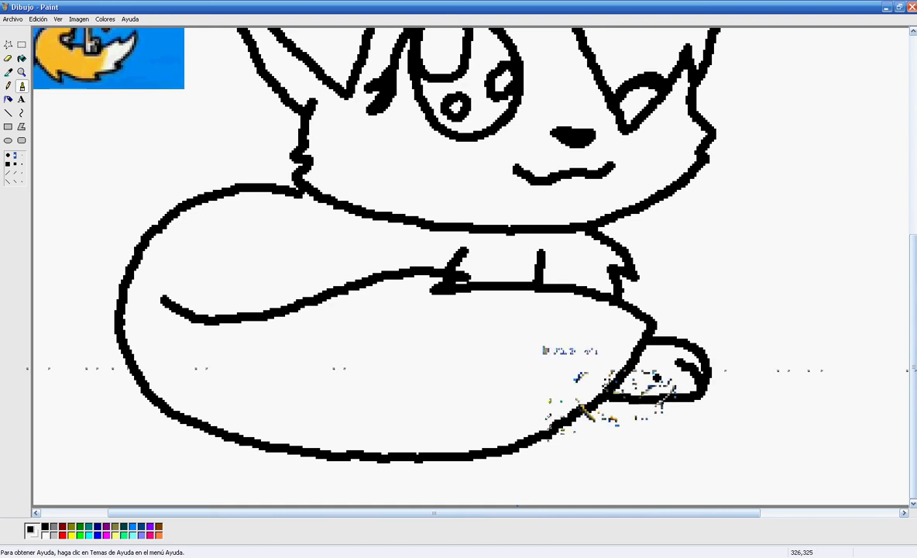
{"action": "scroll", "coordinate": [338, 310], "scroll_direction": "up", "scroll_amount": 3}
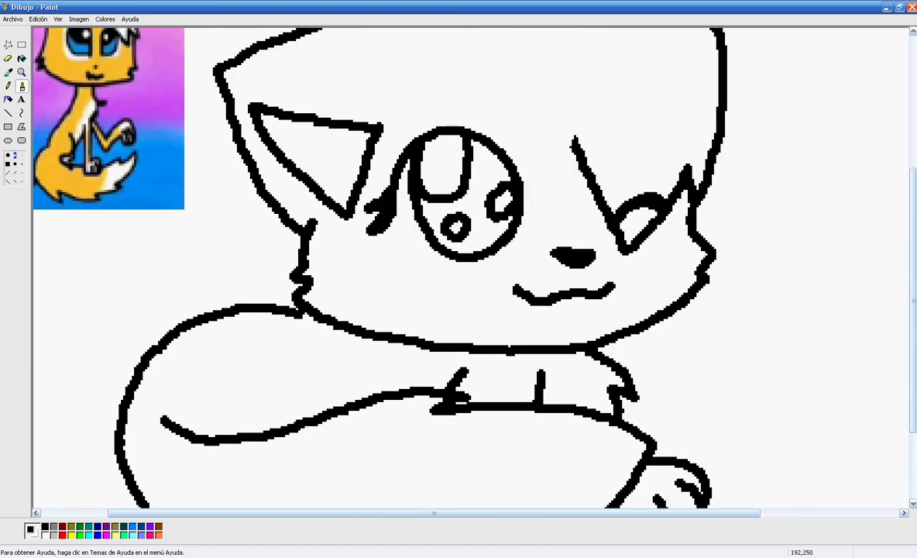
{"action": "mouse_move", "coordinate": [195, 378]}
{"action": "left_mouse_down"}
{"action": "mouse_move", "coordinate": [264, 363]}
{"action": "mouse_move", "coordinate": [358, 403]}
{"action": "left_mouse_up"}
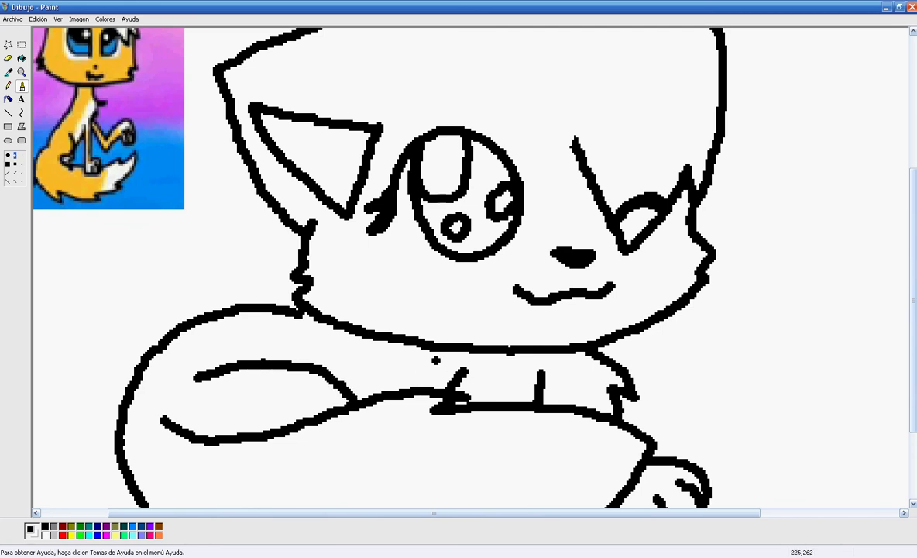
Draw the folded right ear on the side of the head, including its small inner ear shape.
{"action": "scroll", "coordinate": [435, 360], "scroll_direction": "up", "scroll_amount": 3}
{"action": "scroll", "coordinate": [387, 325], "scroll_direction": "up", "scroll_amount": 3}
{"action": "scroll", "coordinate": [341, 265], "scroll_direction": "down", "scroll_amount": 3}
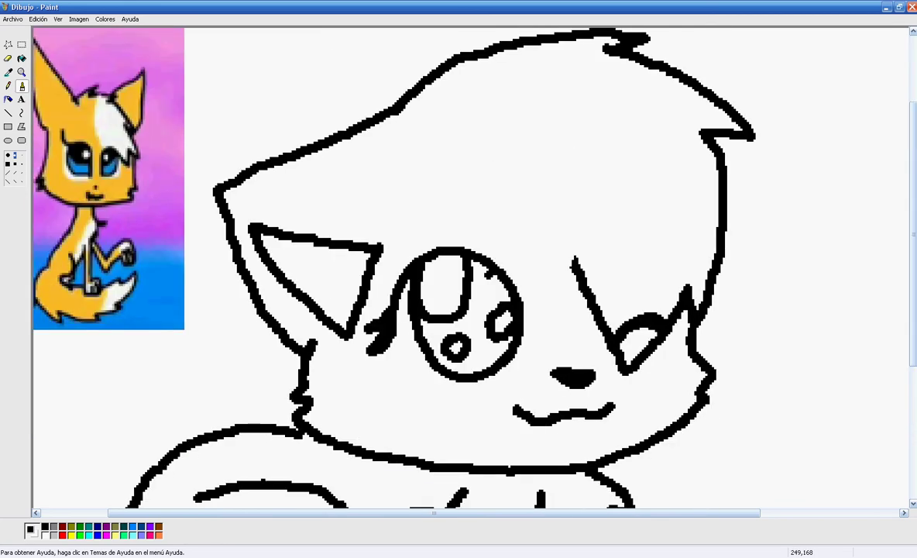
{"action": "mouse_move", "coordinate": [722, 159]}
{"action": "left_mouse_down"}
{"action": "mouse_move", "coordinate": [834, 214]}
{"action": "mouse_move", "coordinate": [835, 227]}
{"action": "mouse_move", "coordinate": [693, 351]}
{"action": "left_mouse_up"}
{"action": "mouse_move", "coordinate": [723, 246]}
{"action": "left_mouse_down"}
{"action": "mouse_move", "coordinate": [759, 261]}
{"action": "mouse_move", "coordinate": [701, 314]}
{"action": "left_mouse_up"}
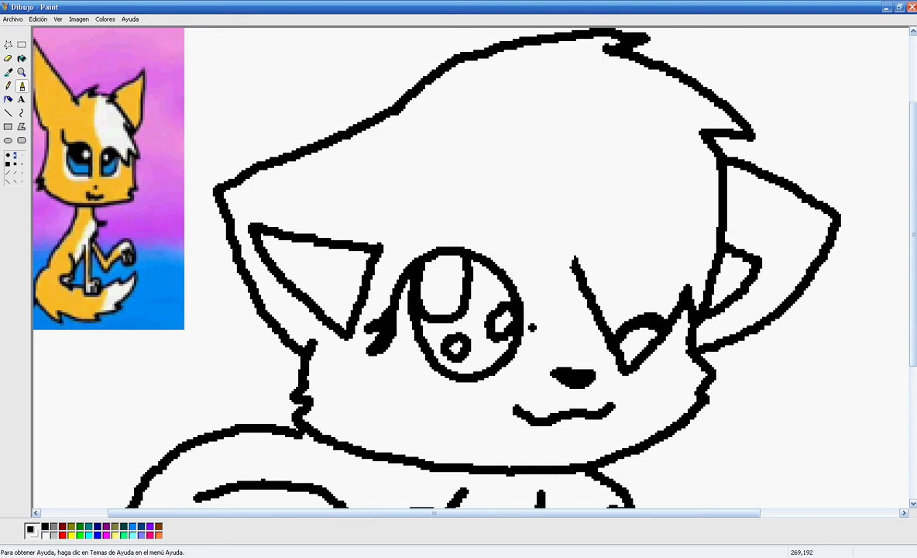
Fill the large eye's iris with the blue sampled from the reference fox's eye, leaving the partly hidden eye unfilled.
{"action": "left_click", "coordinate": [22, 58]}
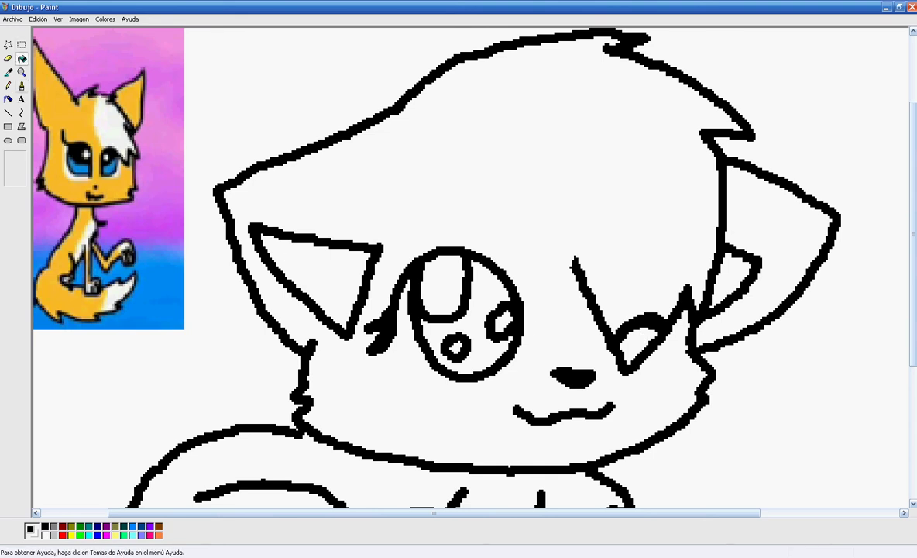
{"action": "left_click", "coordinate": [7, 73]}
{"action": "left_click", "coordinate": [58, 262]}
{"action": "left_click", "coordinate": [480, 341]}
{"action": "left_click", "coordinate": [639, 341]}
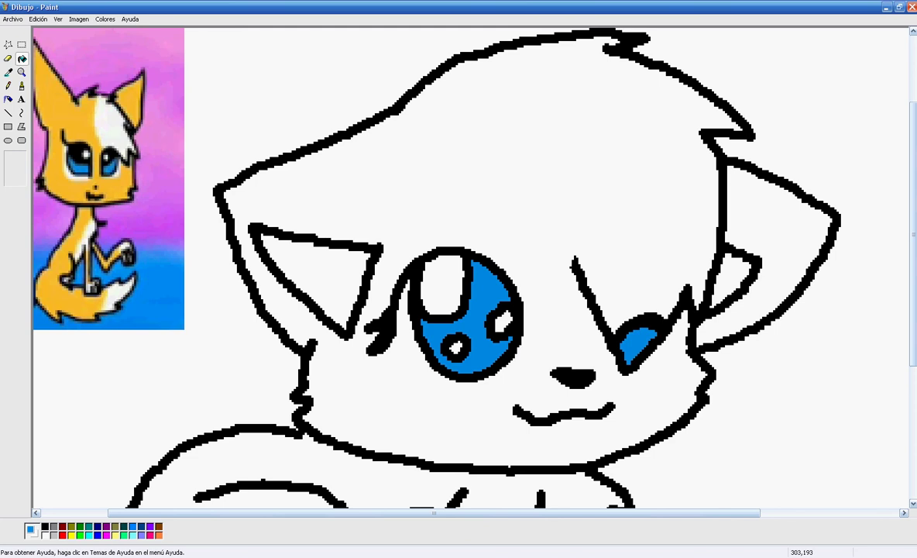
{"action": "key", "text": "ctrl+z"}
Fill the head, right ear, body, tail and paw with the orange sampled from the reference fox's fur.
{"action": "left_click", "coordinate": [7, 71]}
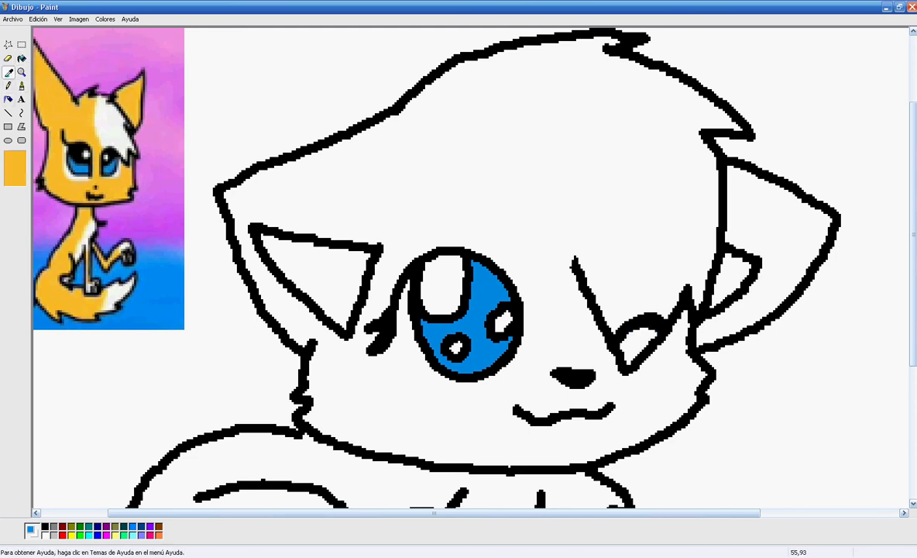
{"action": "left_click", "coordinate": [71, 122]}
{"action": "left_click", "coordinate": [600, 209]}
{"action": "left_click", "coordinate": [747, 213]}
{"action": "scroll", "coordinate": [739, 220], "scroll_direction": "down", "scroll_amount": 5}
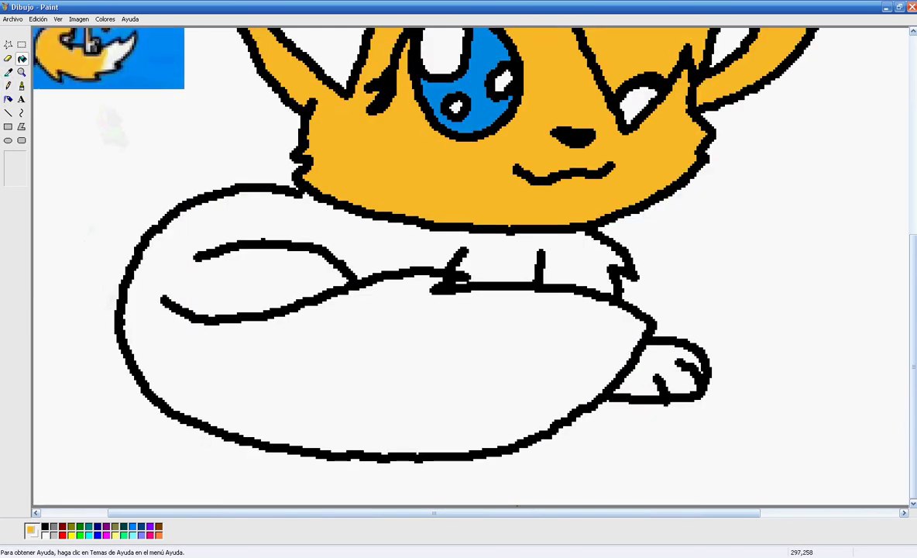
{"action": "left_click", "coordinate": [457, 310]}
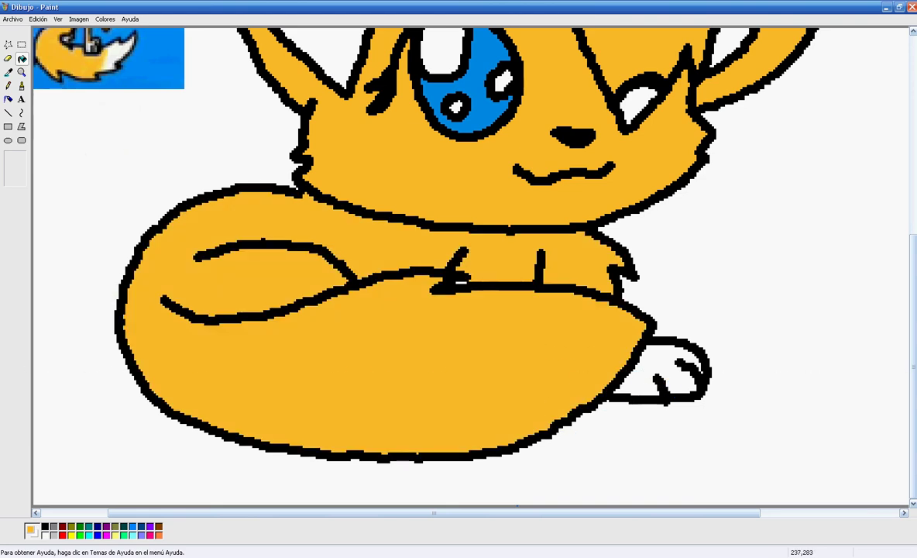
{"action": "left_click", "coordinate": [670, 379]}
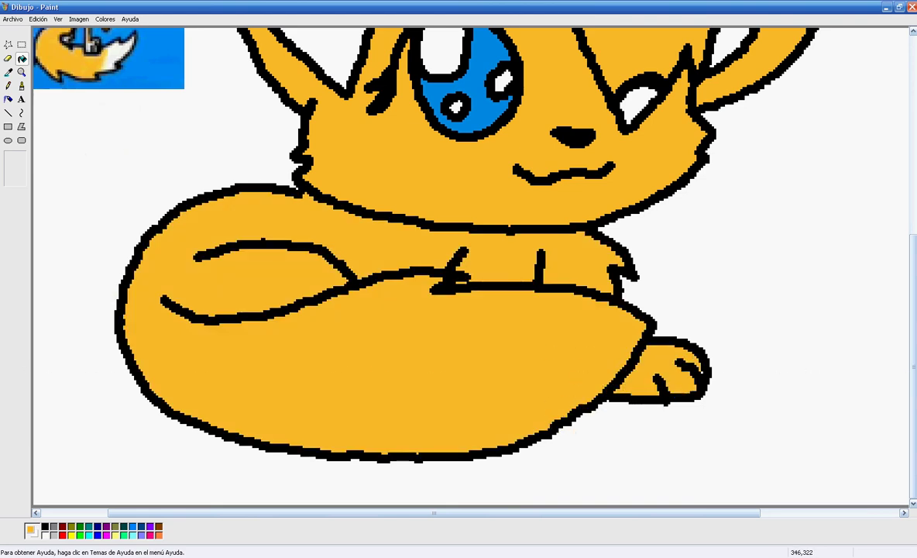
Outline a jagged fringe from the top of the head to the hair line and fill it with the reference fox's off-white hair colour.
{"action": "scroll", "coordinate": [465, 271], "scroll_direction": "up", "scroll_amount": 5}
{"action": "left_click", "coordinate": [8, 72]}
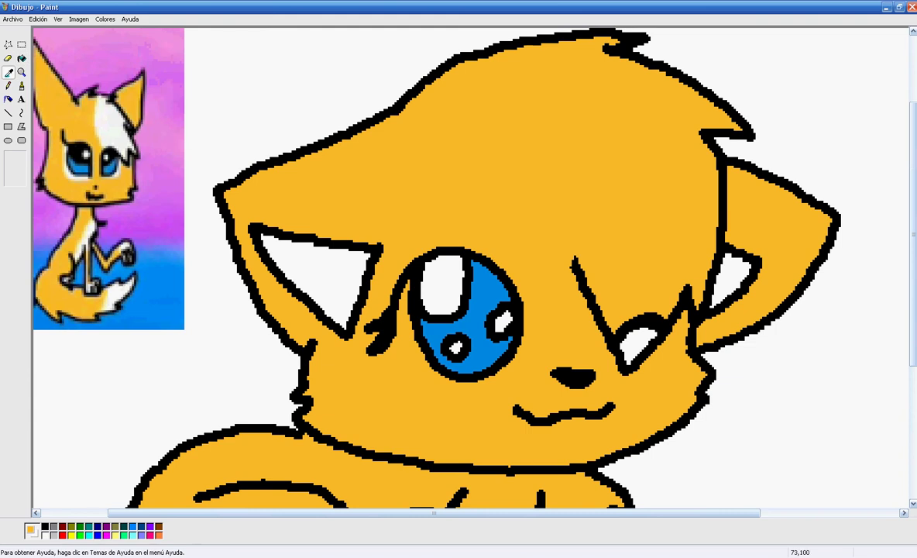
{"action": "left_click", "coordinate": [102, 126]}
{"action": "left_click", "coordinate": [8, 86]}
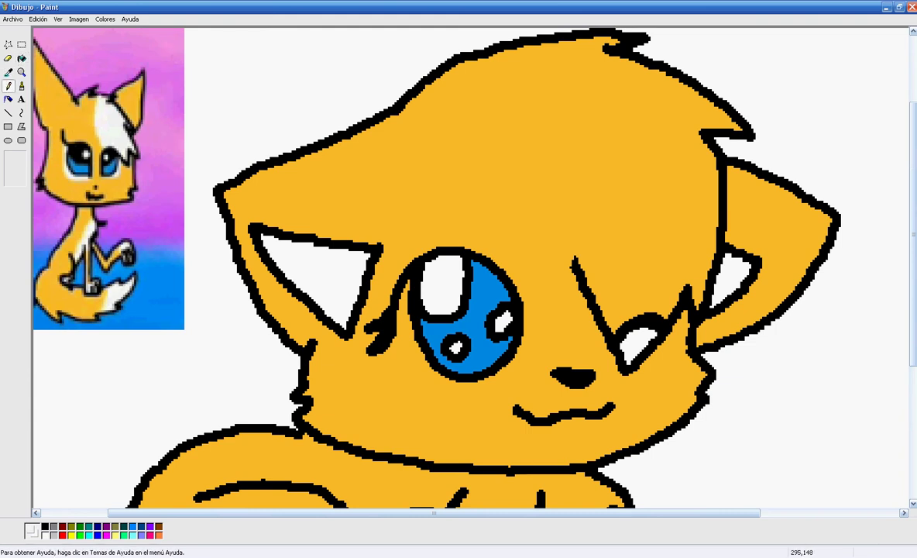
{"action": "mouse_move", "coordinate": [575, 255]}
{"action": "left_mouse_down"}
{"action": "mouse_move", "coordinate": [624, 284]}
{"action": "mouse_move", "coordinate": [603, 186]}
{"action": "left_mouse_up"}
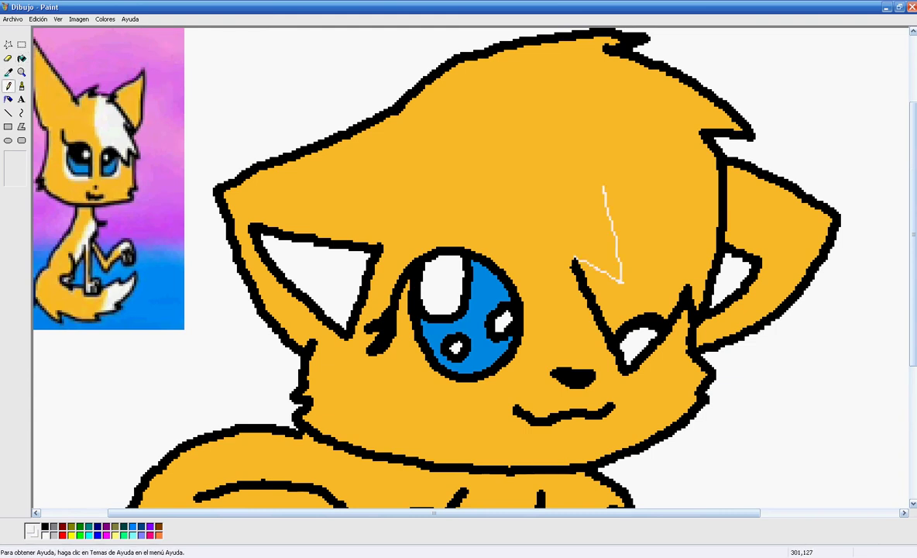
{"action": "key", "text": "ctrl+z"}
{"action": "mouse_move", "coordinate": [544, 45]}
{"action": "left_mouse_down"}
{"action": "mouse_move", "coordinate": [543, 143]}
{"action": "mouse_move", "coordinate": [567, 118]}
{"action": "mouse_move", "coordinate": [570, 186]}
{"action": "mouse_move", "coordinate": [556, 230]}
{"action": "mouse_move", "coordinate": [580, 224]}
{"action": "mouse_move", "coordinate": [579, 256]}
{"action": "left_mouse_up"}
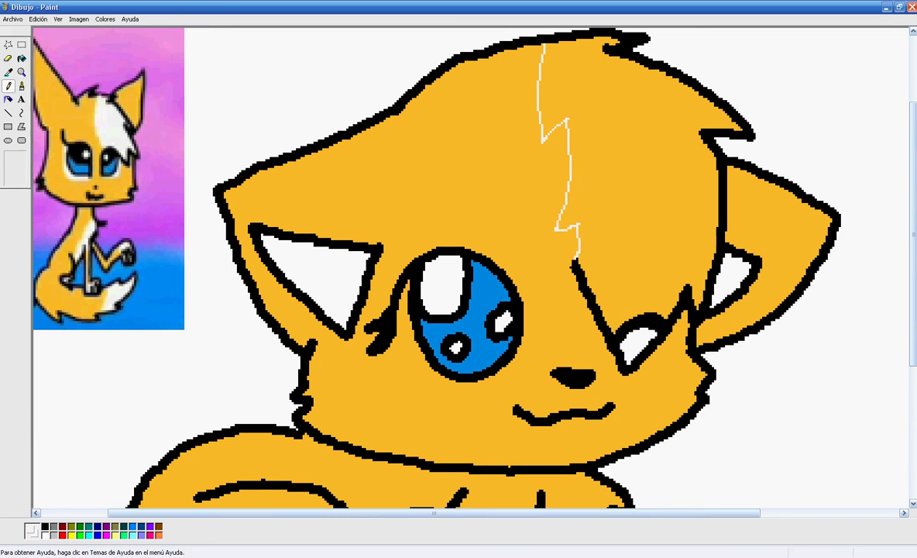
{"action": "left_click", "coordinate": [22, 58]}
{"action": "left_click", "coordinate": [611, 182]}
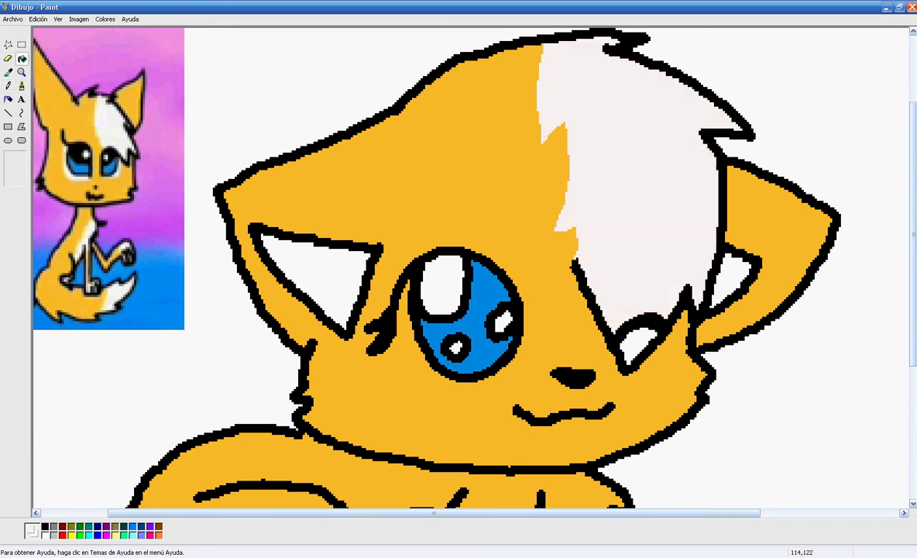
Draw two curved off-white lines from the lashes around the lower edge of the large eye to outline its white.
{"action": "left_click", "coordinate": [8, 85]}
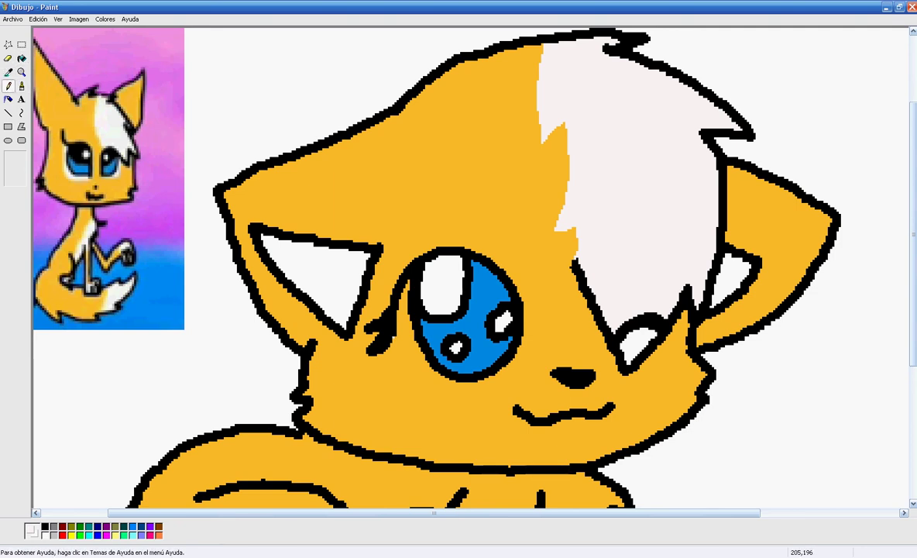
{"action": "left_click_drag", "start_coordinate": [393, 341], "coordinate": [423, 367]}
{"action": "left_click_drag", "start_coordinate": [385, 346], "coordinate": [435, 381]}
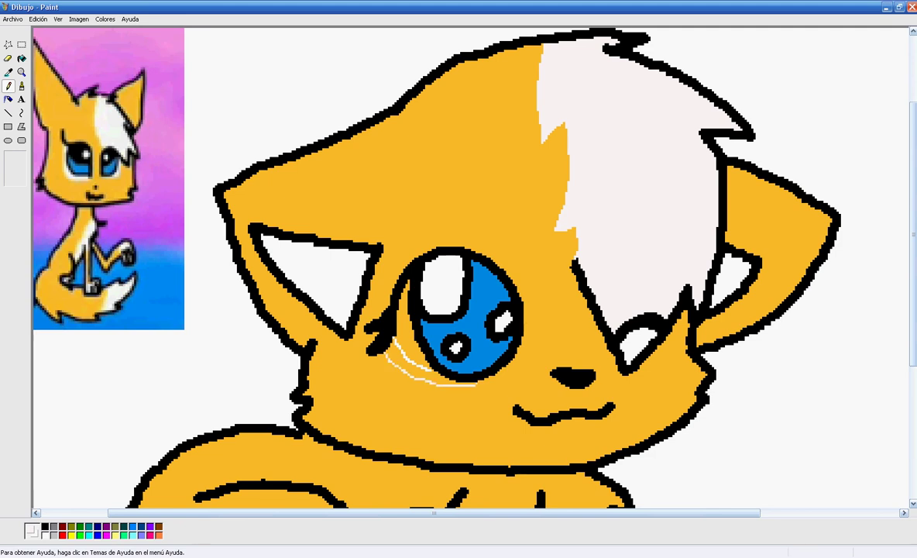
{"action": "left_click", "coordinate": [22, 58]}
{"action": "left_click", "coordinate": [411, 370]}
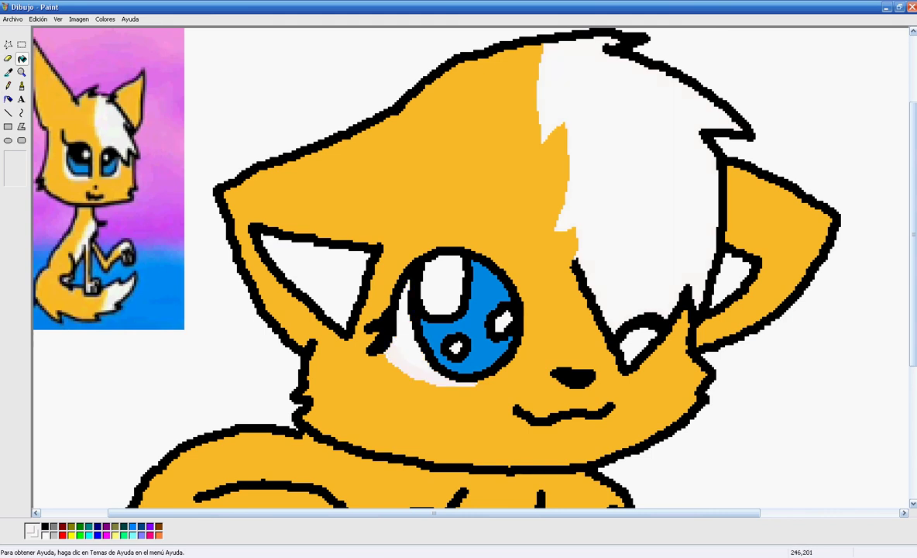
{"action": "key", "text": "ctrl+z"}
{"action": "key", "text": "ctrl+z"}
{"action": "key", "text": "ctrl+z"}
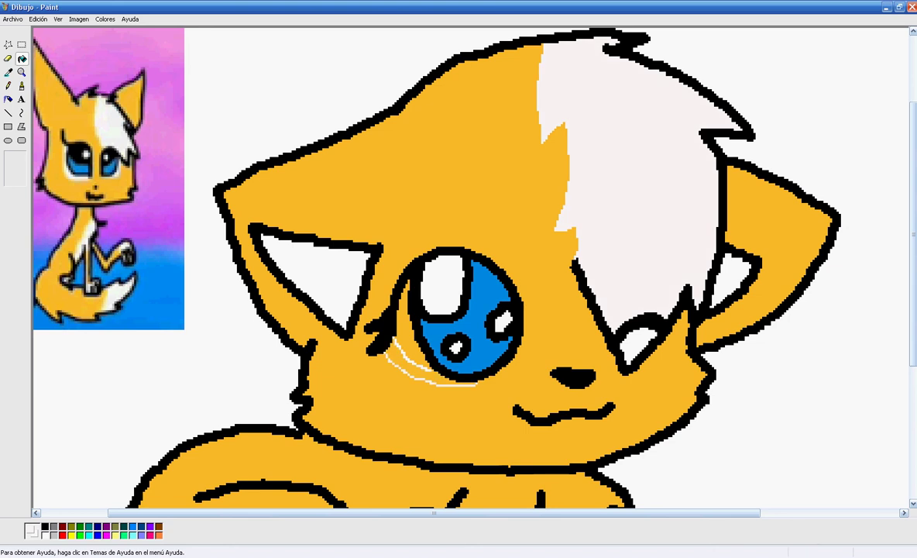
Erase the outer curve below the large eye with the fur orange and fill the area inside the inner curve with off-white.
{"action": "left_click", "coordinate": [8, 59]}
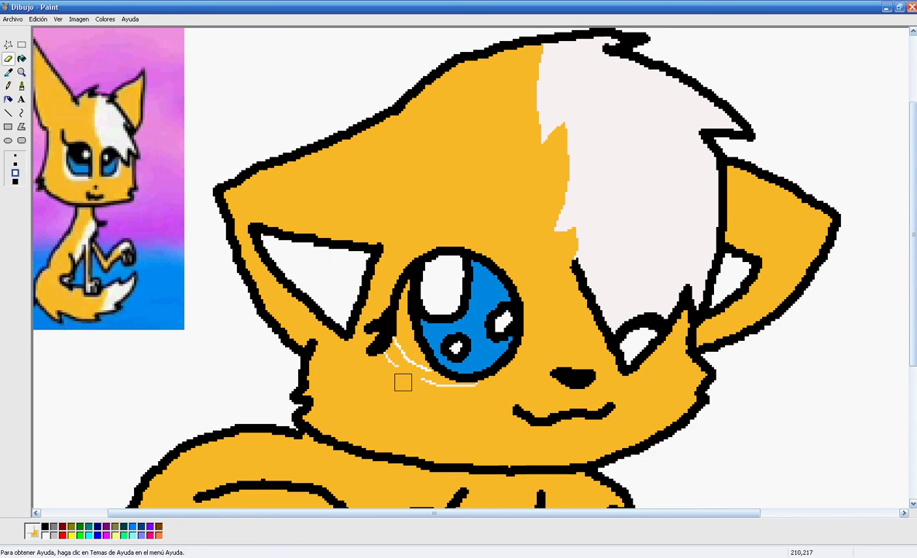
{"action": "left_click_drag", "start_coordinate": [438, 389], "coordinate": [473, 388]}
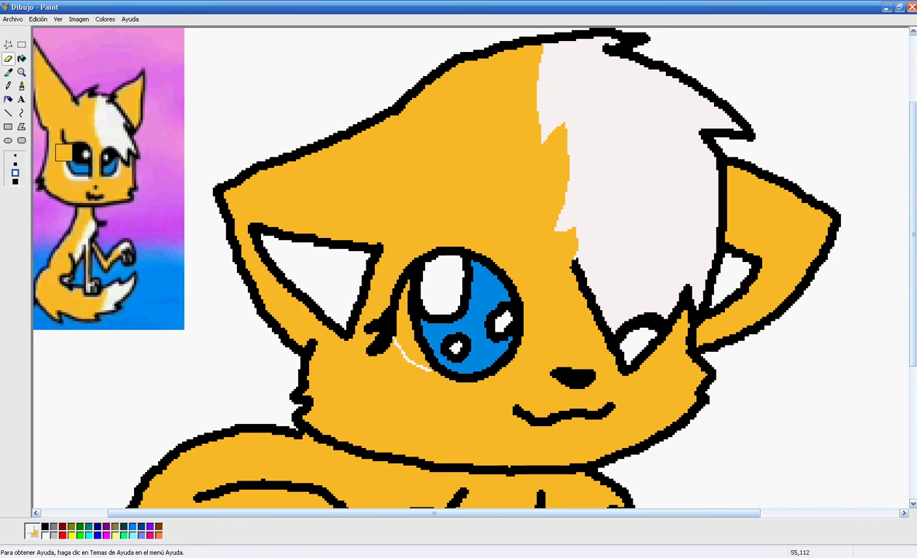
{"action": "left_click", "coordinate": [21, 58]}
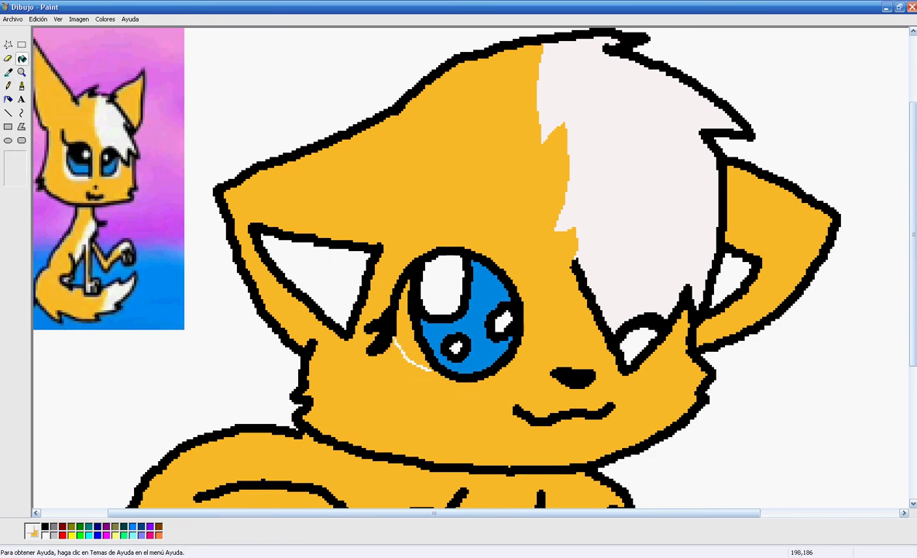
{"action": "left_click", "coordinate": [408, 353]}
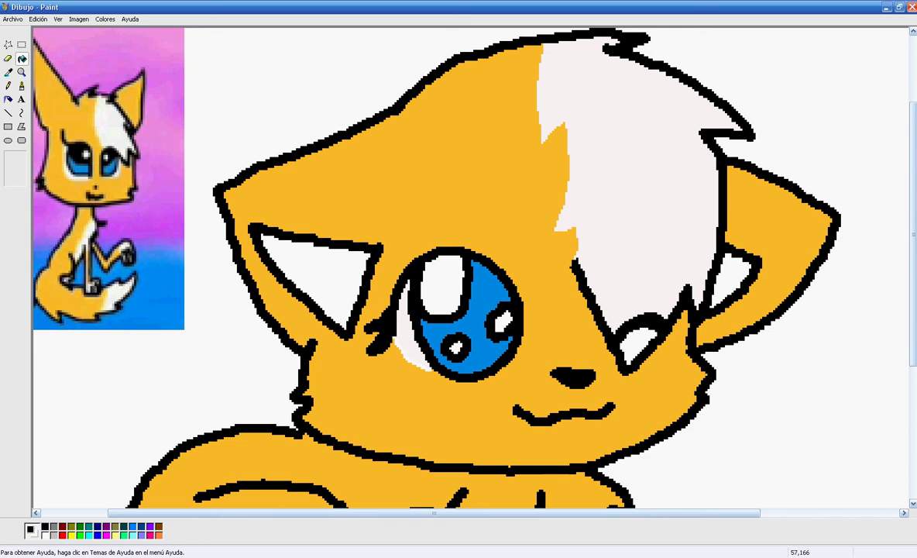
Outline a jagged zigzag edge across the tail and fill the tail tip with off-white.
{"action": "left_click", "coordinate": [9, 72]}
{"action": "left_click", "coordinate": [456, 285]}
{"action": "scroll", "coordinate": [495, 310], "scroll_direction": "down", "scroll_amount": 5}
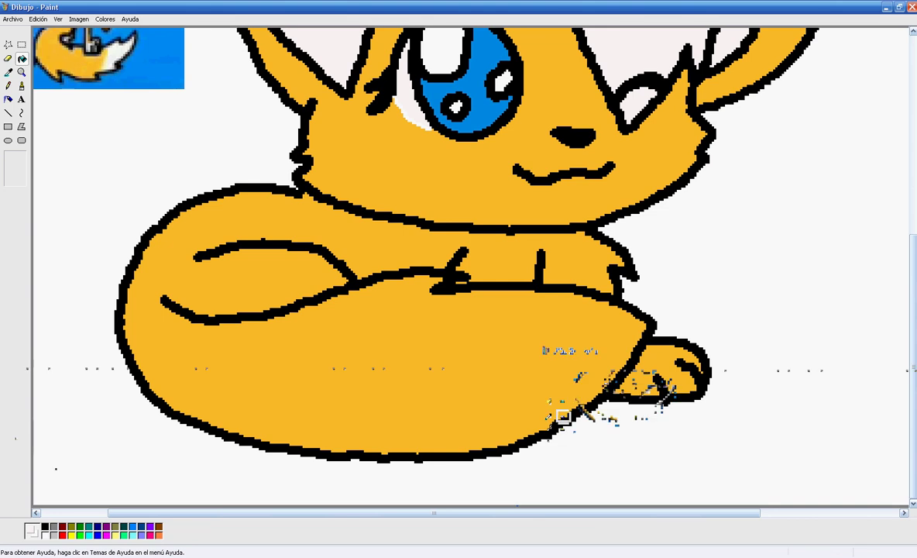
{"action": "left_click", "coordinate": [9, 86]}
{"action": "mouse_move", "coordinate": [410, 277]}
{"action": "left_mouse_down"}
{"action": "mouse_move", "coordinate": [372, 315]}
{"action": "mouse_move", "coordinate": [439, 336]}
{"action": "mouse_move", "coordinate": [400, 356]}
{"action": "mouse_move", "coordinate": [419, 413]}
{"action": "mouse_move", "coordinate": [470, 422]}
{"action": "mouse_move", "coordinate": [433, 448]}
{"action": "left_mouse_up"}
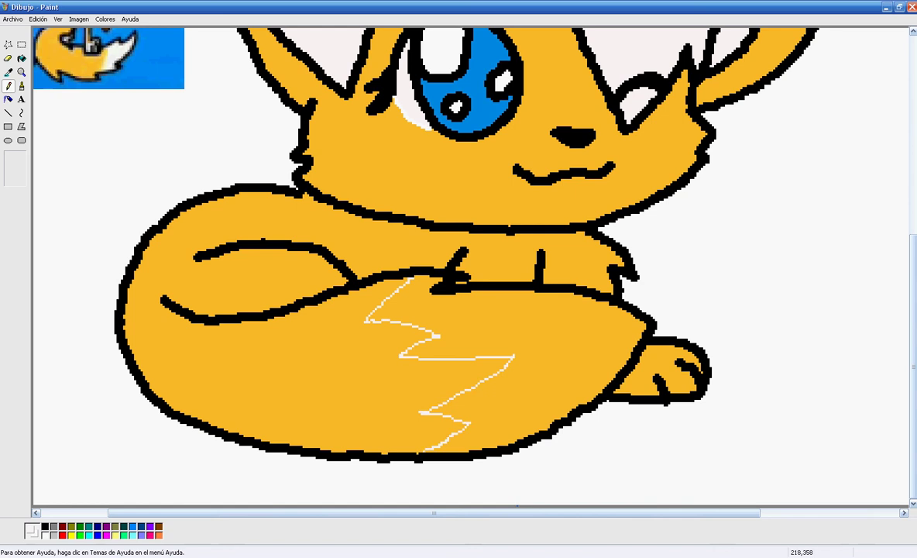
{"action": "left_click", "coordinate": [21, 58]}
{"action": "left_click", "coordinate": [485, 346]}
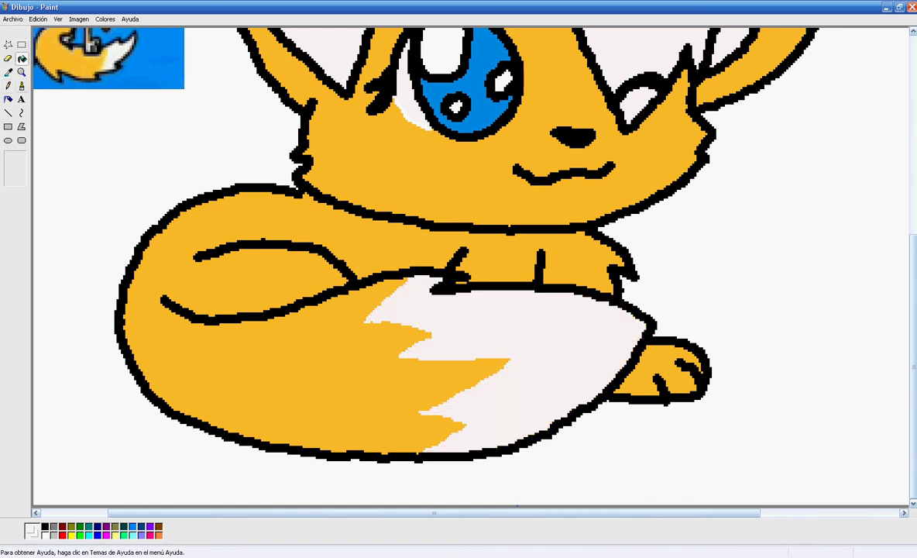
Extend the chest line up to the head, outline the belly above the tail, and fill both chest and belly with off-white.
{"action": "left_click", "coordinate": [8, 85]}
{"action": "scroll", "coordinate": [471, 268], "scroll_direction": "up", "scroll_amount": 3}
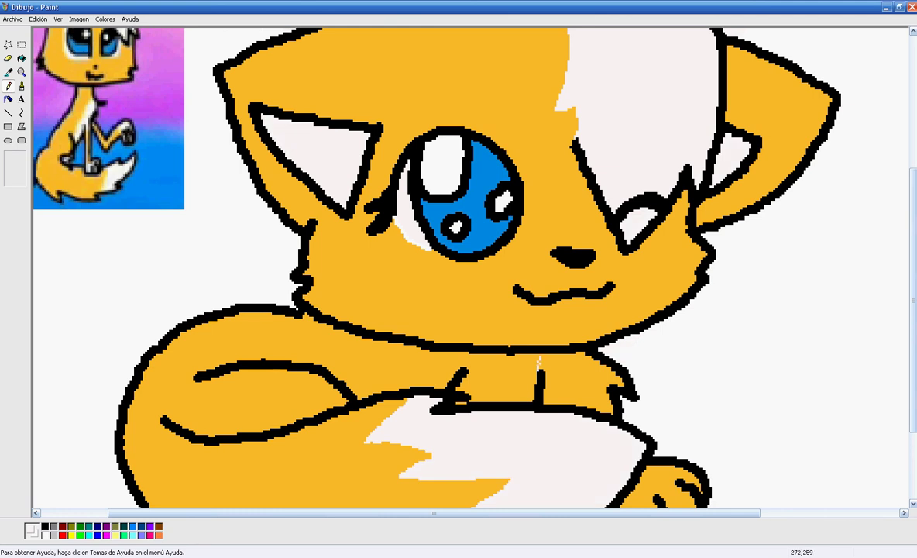
{"action": "left_click_drag", "start_coordinate": [463, 364], "coordinate": [342, 368]}
{"action": "left_click", "coordinate": [22, 58]}
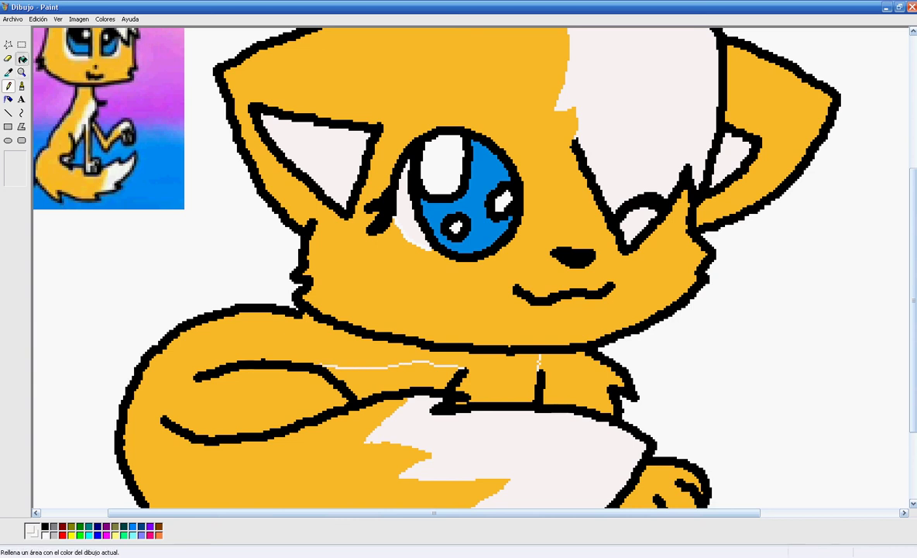
{"action": "left_click", "coordinate": [414, 378]}
{"action": "left_click", "coordinate": [564, 383]}
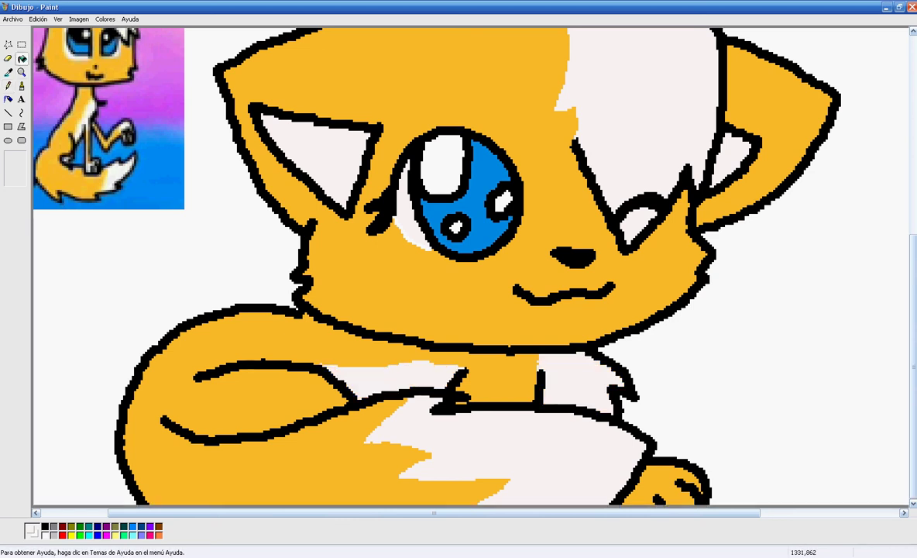
Fill the front paw beside the tail with off-white, undoing any stray fill.
{"action": "scroll", "coordinate": [464, 267], "scroll_direction": "down", "scroll_amount": 3}
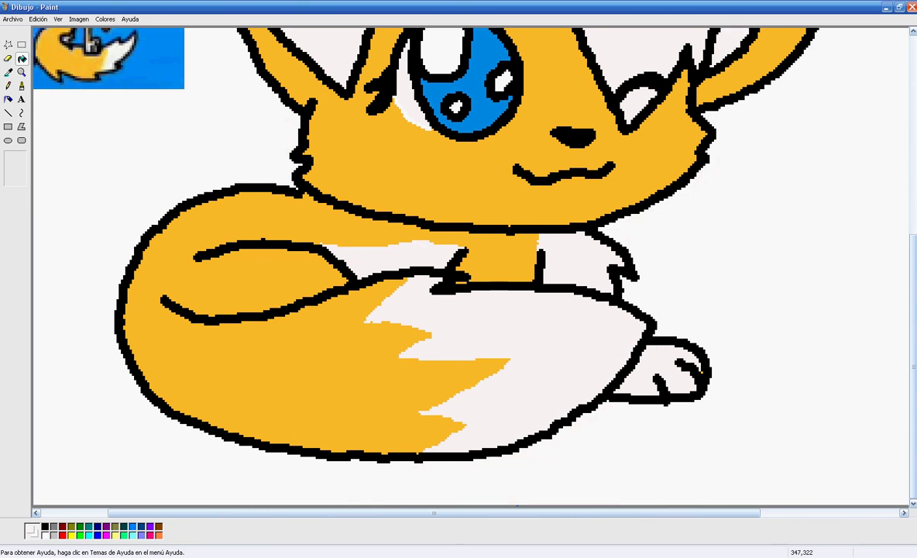
{"action": "left_click", "coordinate": [698, 369]}
{"action": "key", "text": "ctrl+z"}
{"action": "scroll", "coordinate": [465, 268], "scroll_direction": "up", "scroll_amount": 3}
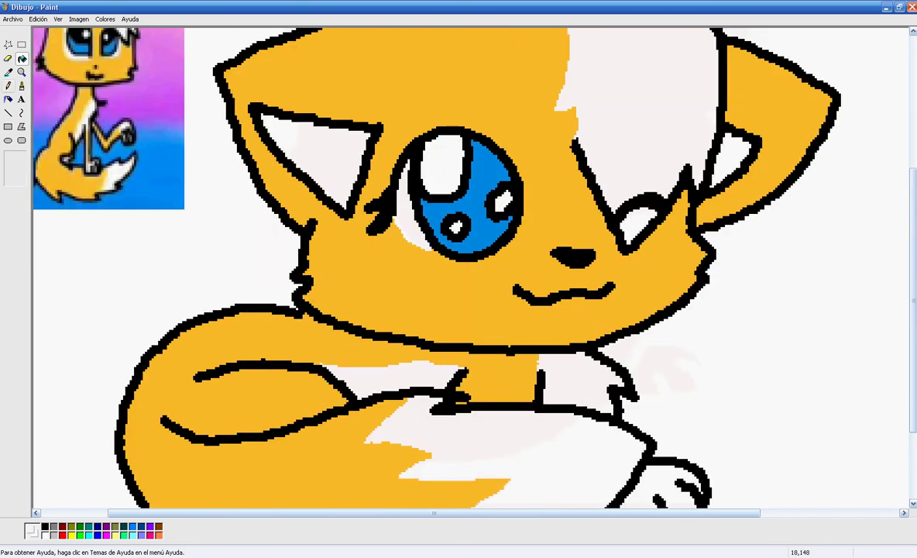
Select the reference fox picture and delete it from the canvas.
{"action": "left_click", "coordinate": [22, 72]}
{"action": "left_click", "coordinate": [128, 99]}
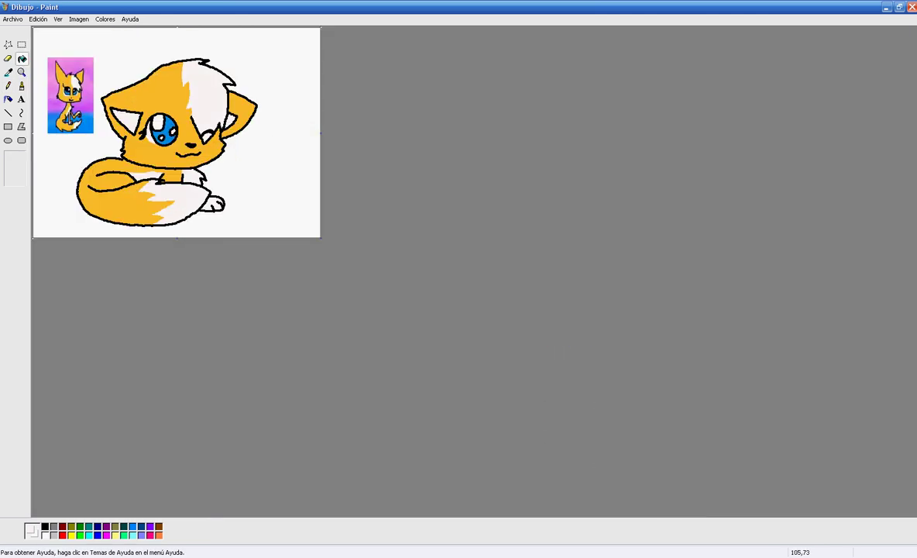
{"action": "left_click", "coordinate": [22, 45]}
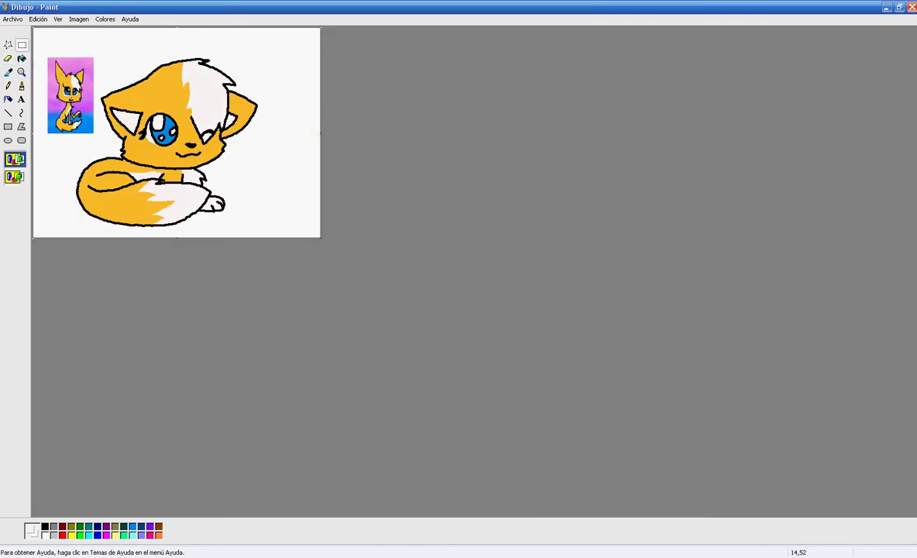
{"action": "left_click_drag", "start_coordinate": [40, 46], "coordinate": [99, 141]}
{"action": "key", "text": "Delete"}
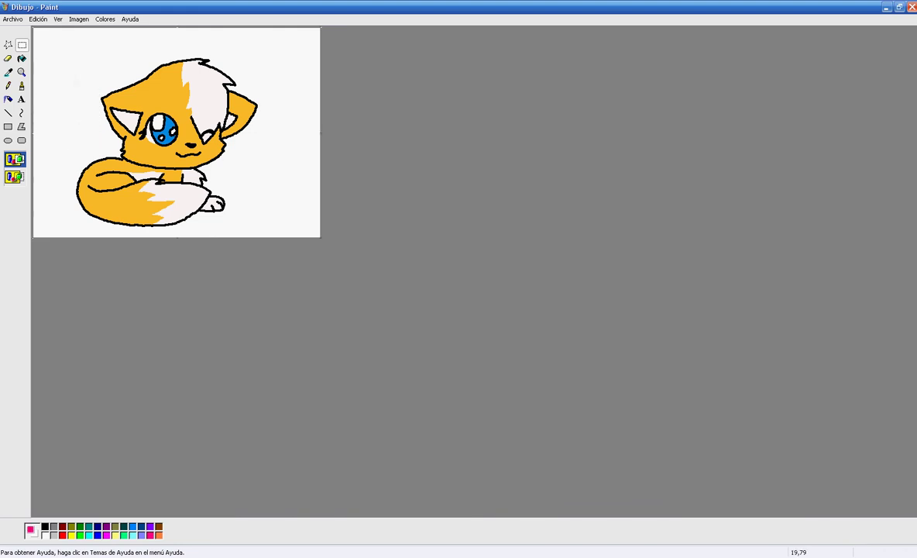
Fill the inner shapes of both ears with bright pink.
{"action": "left_click", "coordinate": [22, 58]}
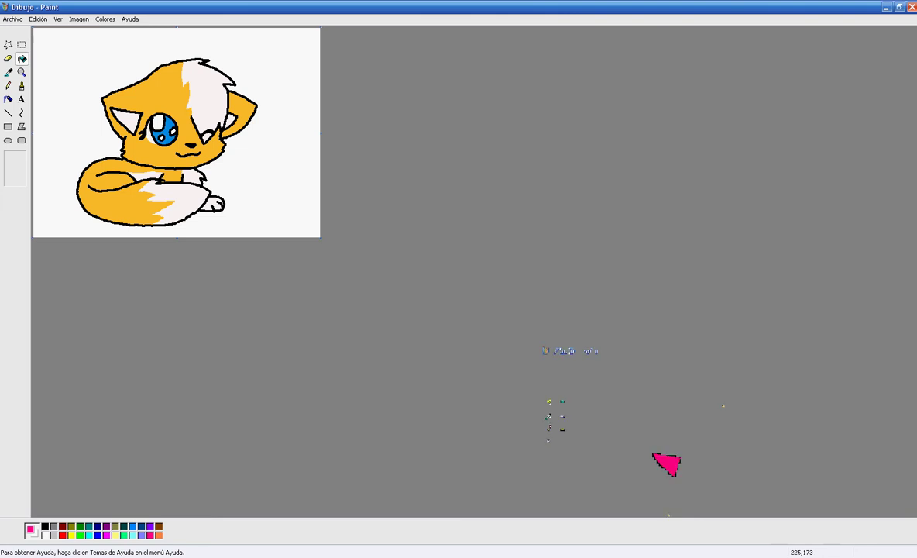
{"action": "left_click", "coordinate": [124, 118]}
{"action": "left_click", "coordinate": [230, 121]}
Draw a black wavy line across the lower part of the blue iris and fill the iris above it with black.
{"action": "left_click", "coordinate": [184, 130]}
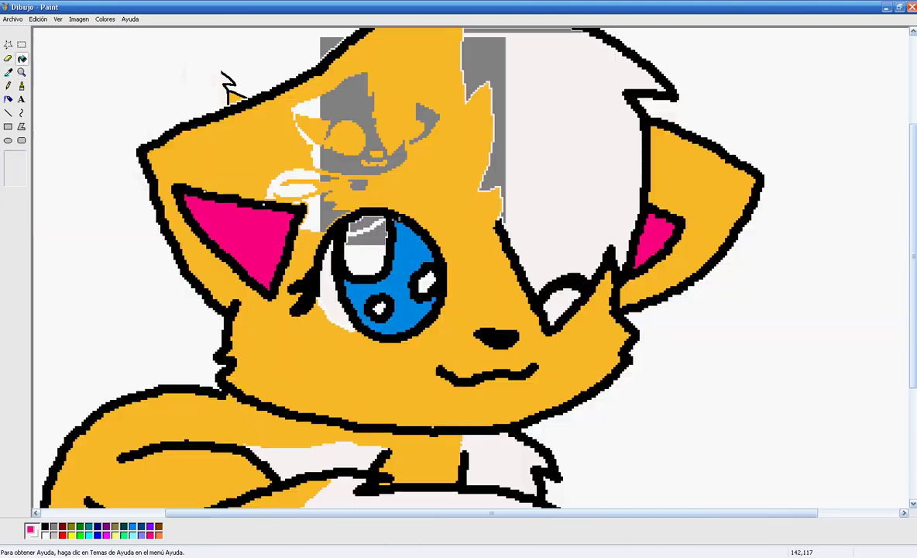
{"action": "left_click", "coordinate": [22, 86]}
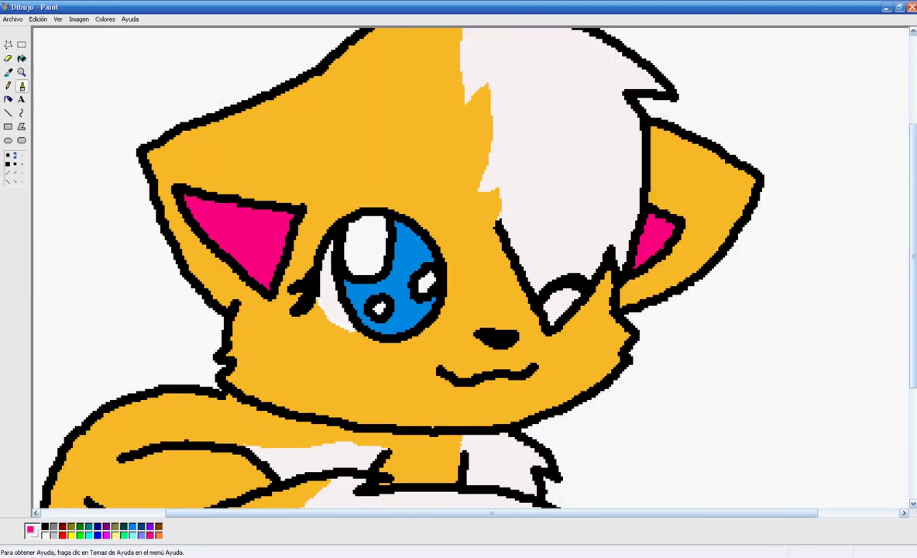
{"action": "mouse_move", "coordinate": [347, 286]}
{"action": "left_mouse_down"}
{"action": "mouse_move", "coordinate": [369, 304]}
{"action": "mouse_move", "coordinate": [407, 293]}
{"action": "left_mouse_up"}
{"action": "left_click", "coordinate": [22, 59]}
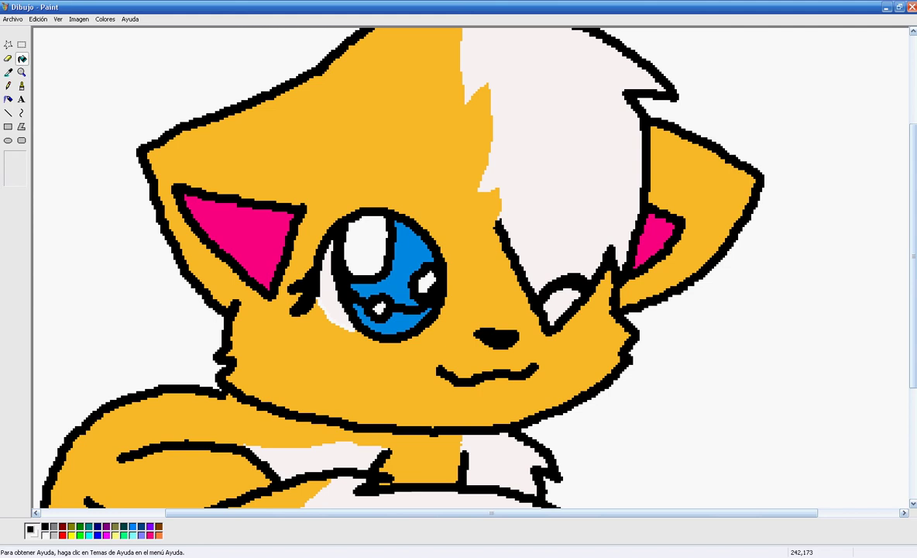
{"action": "left_click", "coordinate": [403, 254]}
Select the whole finished fox, copy it to the clipboard and delete it from the canvas.
{"action": "scroll", "coordinate": [405, 262], "scroll_direction": "down", "scroll_amount": 5}
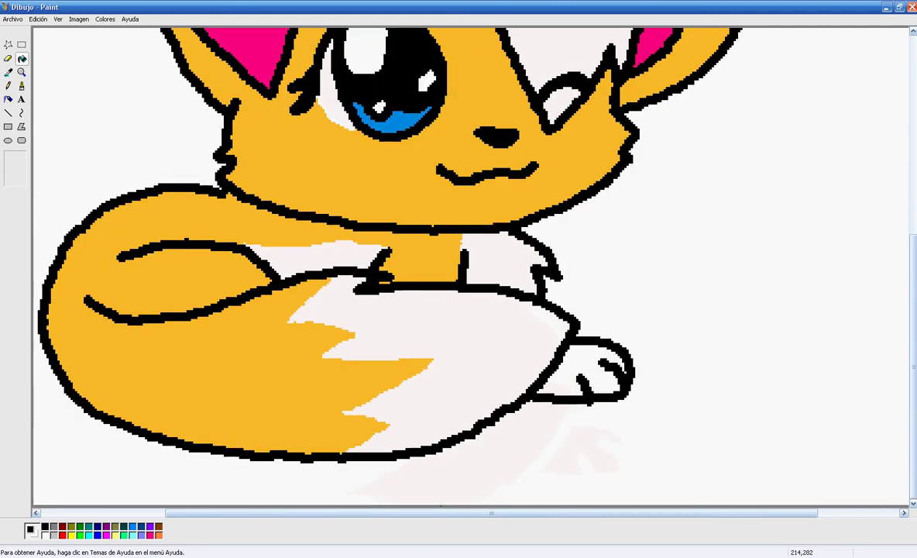
{"action": "scroll", "coordinate": [473, 268], "scroll_direction": "up", "scroll_amount": 8}
{"action": "scroll", "coordinate": [200, 188], "scroll_direction": "down", "scroll_amount": 6}
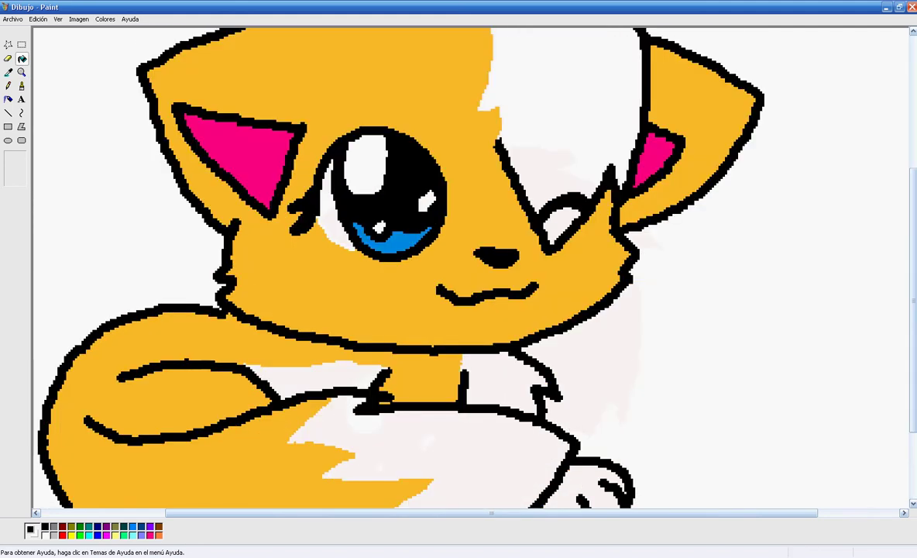
{"action": "left_click", "coordinate": [22, 72]}
{"action": "left_click", "coordinate": [112, 169]}
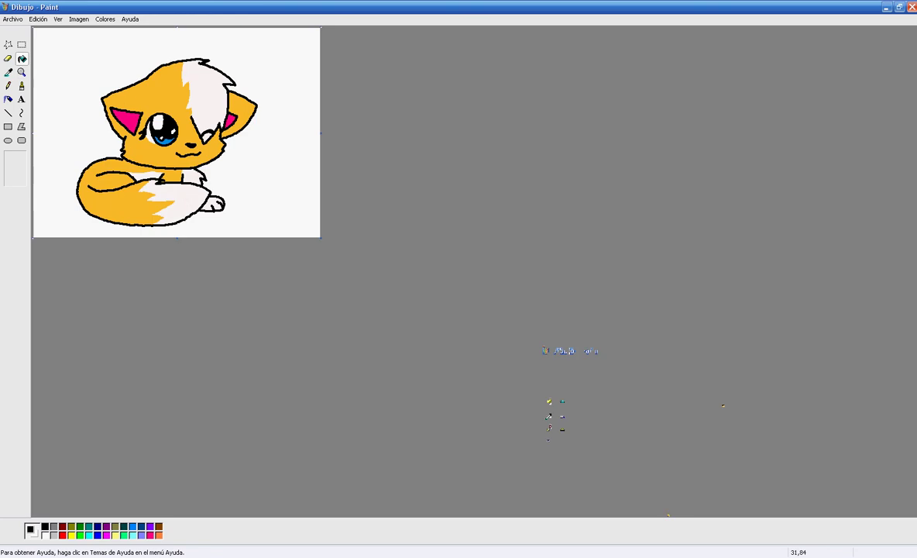
{"action": "left_click", "coordinate": [22, 44]}
{"action": "left_click_drag", "start_coordinate": [57, 36], "coordinate": [291, 236]}
{"action": "right_click", "coordinate": [246, 197]}
{"action": "left_click", "coordinate": [263, 210]}
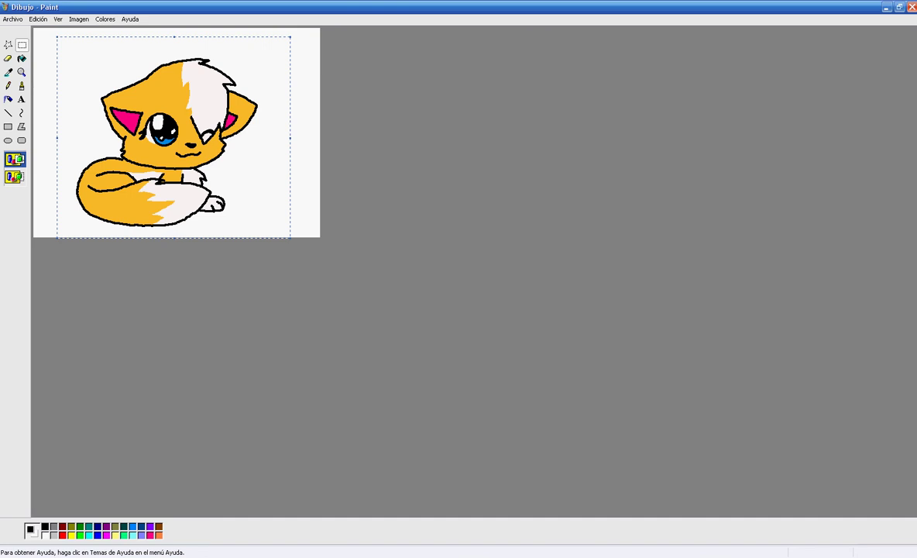
{"action": "right_click", "coordinate": [264, 210]}
{"action": "left_click", "coordinate": [279, 225]}
{"action": "key", "text": "Delete"}
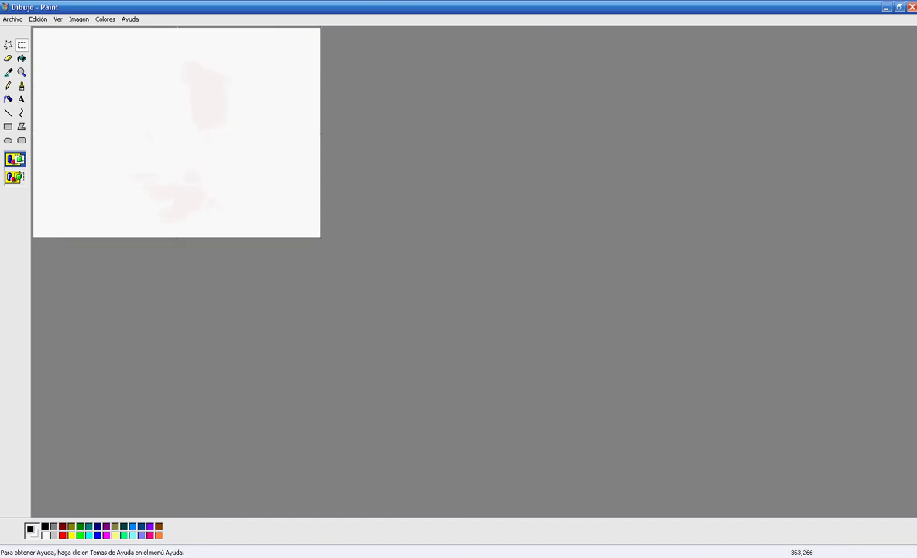
Paint two wide wavy bright pink bands across the full canvas width with a greatly enlarged brush, one near the upper edge and one below the middle.
{"action": "left_click", "coordinate": [21, 86]}
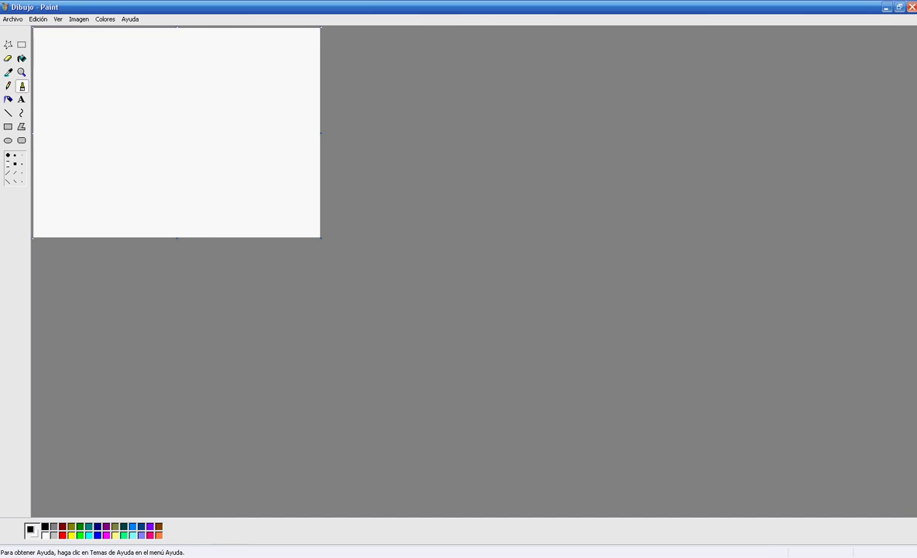
{"action": "left_click", "coordinate": [63, 535]}
{"action": "key", "text": "ctrl+KP_Add"}
{"action": "key", "text": "ctrl+KP_Add"}
{"action": "key", "text": "ctrl+KP_Add"}
{"action": "key", "text": "ctrl+KP_Add"}
{"action": "key", "text": "ctrl+KP_Add"}
{"action": "key", "text": "ctrl+KP_Add"}
{"action": "key", "text": "ctrl+KP_Add"}
{"action": "key", "text": "ctrl+KP_Add"}
{"action": "key", "text": "ctrl+KP_Add"}
{"action": "key", "text": "ctrl+KP_Add"}
{"action": "key", "text": "ctrl+KP_Add"}
{"action": "key", "text": "ctrl+KP_Add"}
{"action": "mouse_move", "coordinate": [40, 36]}
{"action": "left_mouse_down"}
{"action": "mouse_move", "coordinate": [179, 37]}
{"action": "mouse_move", "coordinate": [320, 78]}
{"action": "left_mouse_up"}
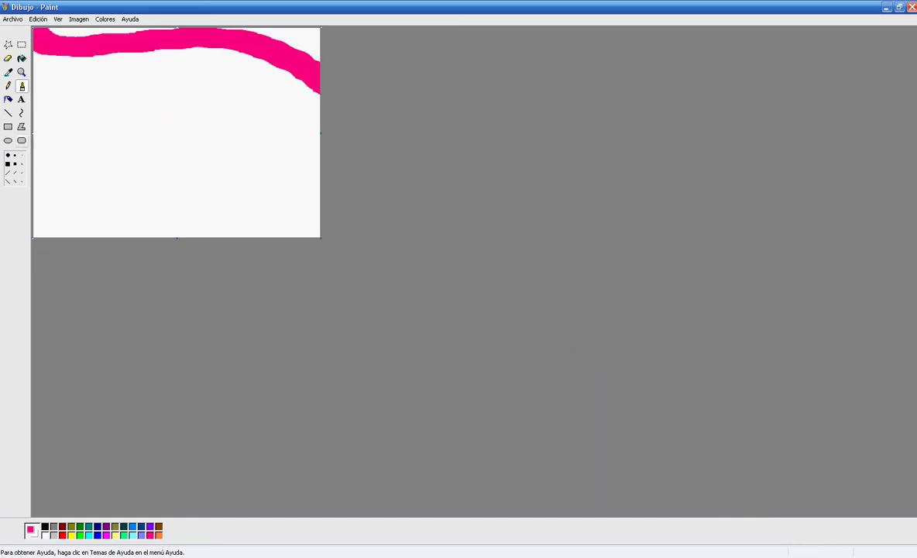
{"action": "mouse_move", "coordinate": [38, 161]}
{"action": "left_mouse_down"}
{"action": "mouse_move", "coordinate": [229, 142]}
{"action": "mouse_move", "coordinate": [320, 179]}
{"action": "left_mouse_up"}
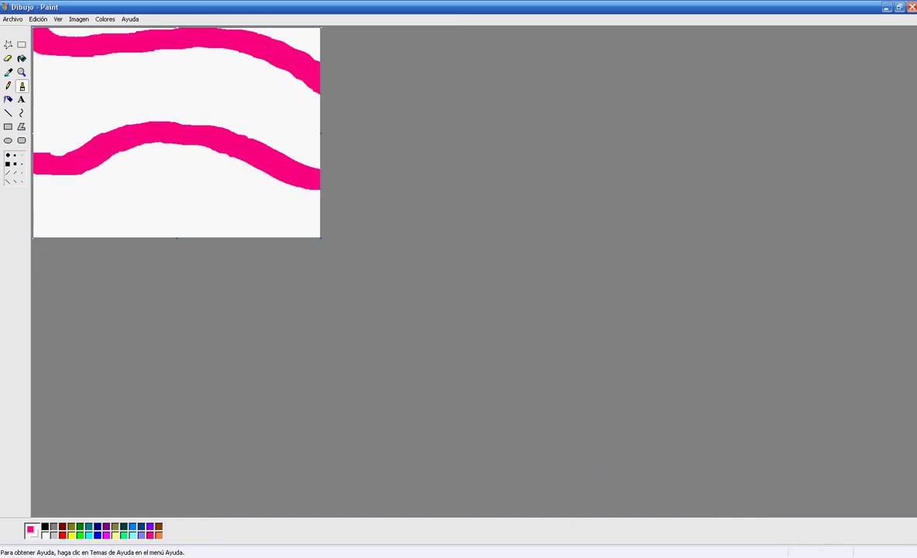
Replace the purple palette colour with light pink and fill all the blank areas around the two wavy bands with it.
{"action": "double_click", "coordinate": [150, 526]}
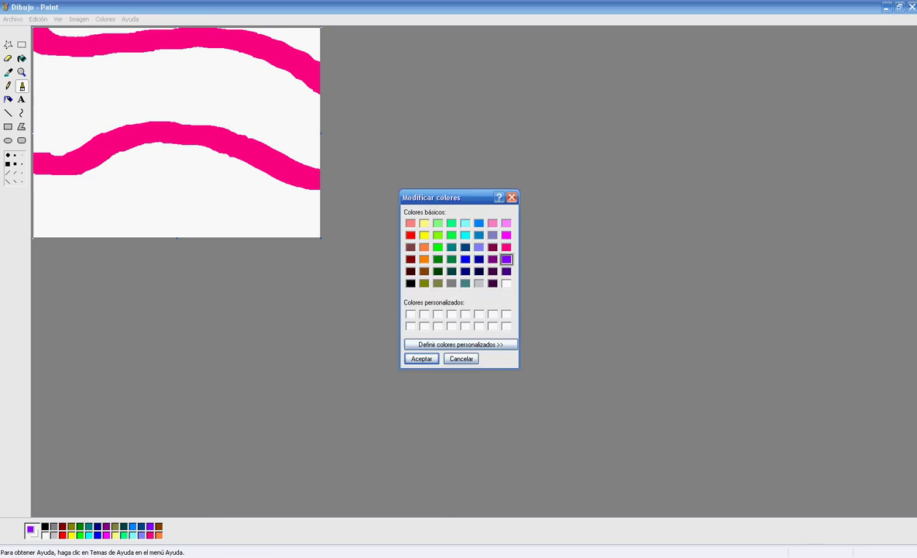
{"action": "left_click", "coordinate": [492, 223]}
{"action": "left_click", "coordinate": [421, 358]}
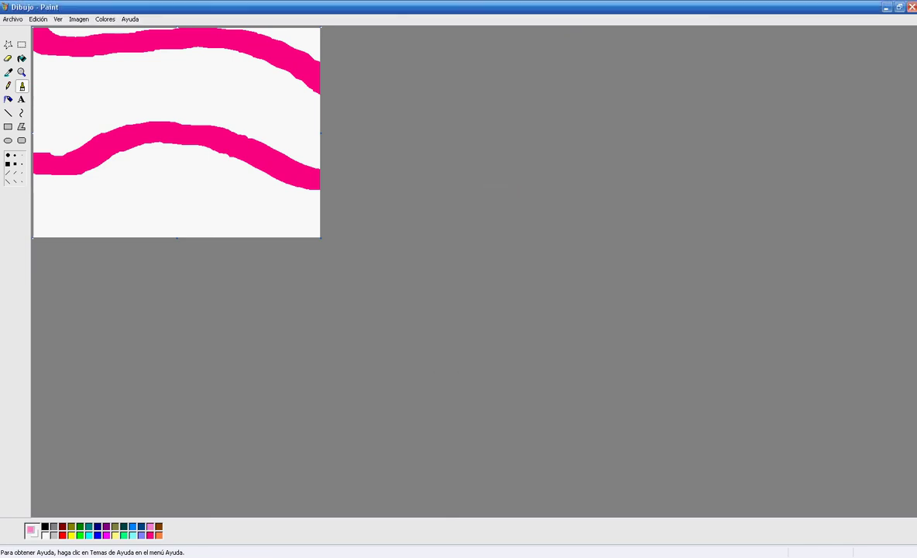
{"action": "left_click", "coordinate": [22, 59]}
{"action": "left_click", "coordinate": [96, 92]}
{"action": "left_click", "coordinate": [170, 183]}
{"action": "left_click", "coordinate": [88, 32]}
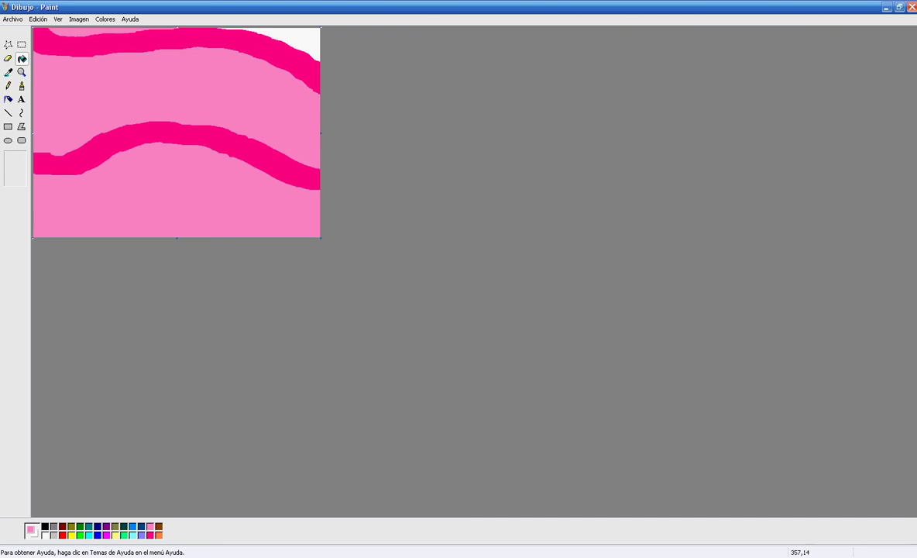
{"action": "left_click", "coordinate": [301, 31]}
{"action": "left_click", "coordinate": [21, 86]}
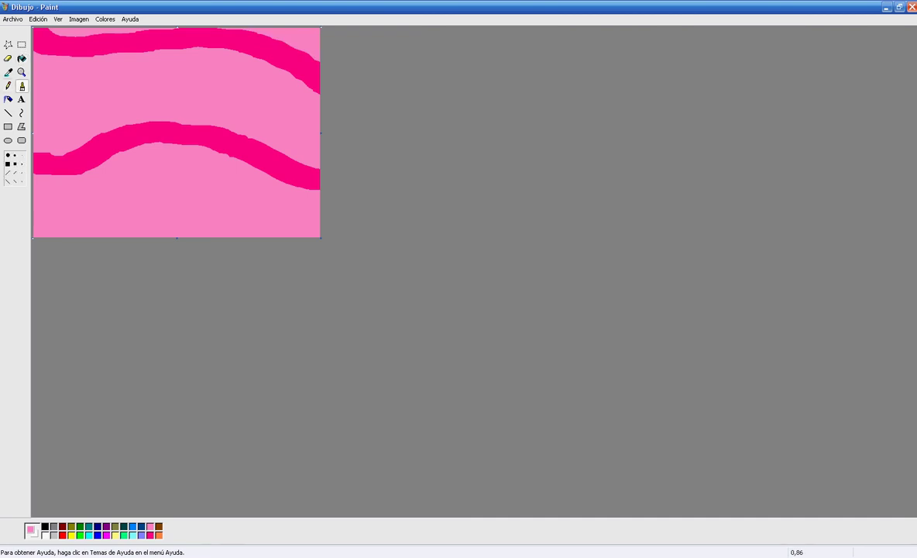
Paint two wide wavy white bands down the full canvas height and a yellow rounded square outside each band.
{"action": "mouse_move", "coordinate": [97, 29]}
{"action": "left_mouse_down"}
{"action": "mouse_move", "coordinate": [85, 69]}
{"action": "mouse_move", "coordinate": [128, 211]}
{"action": "mouse_move", "coordinate": [116, 234]}
{"action": "left_mouse_up"}
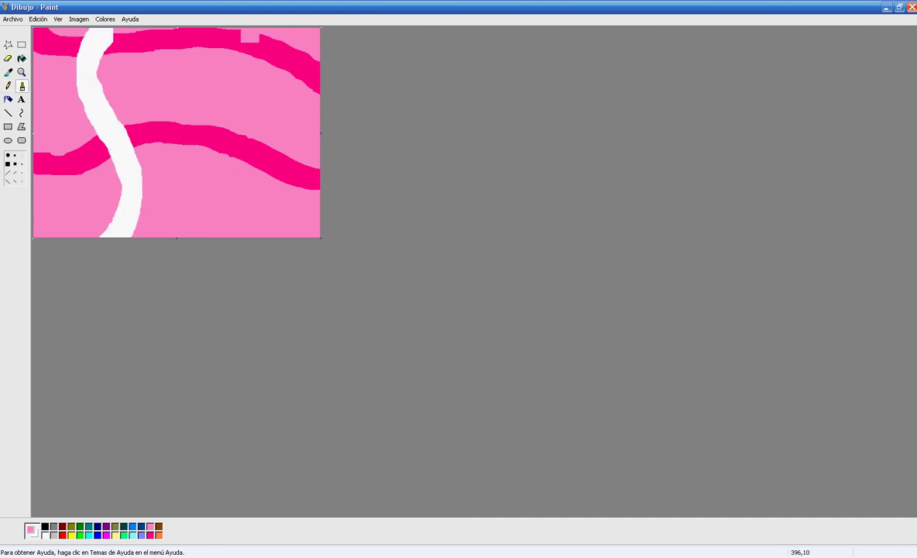
{"action": "mouse_move", "coordinate": [247, 29]}
{"action": "left_mouse_down"}
{"action": "mouse_move", "coordinate": [234, 98]}
{"action": "mouse_move", "coordinate": [259, 234]}
{"action": "left_mouse_up"}
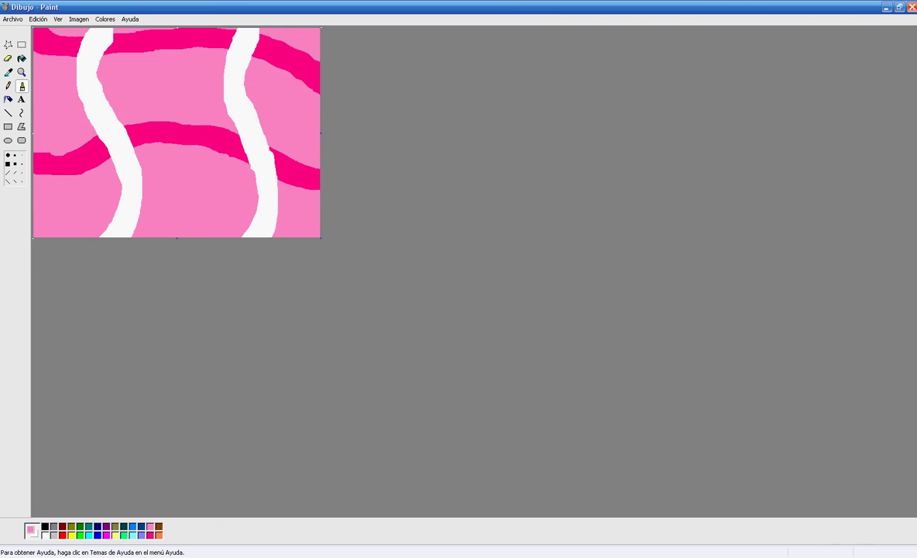
{"action": "left_click_drag", "start_coordinate": [275, 102], "coordinate": [286, 116]}
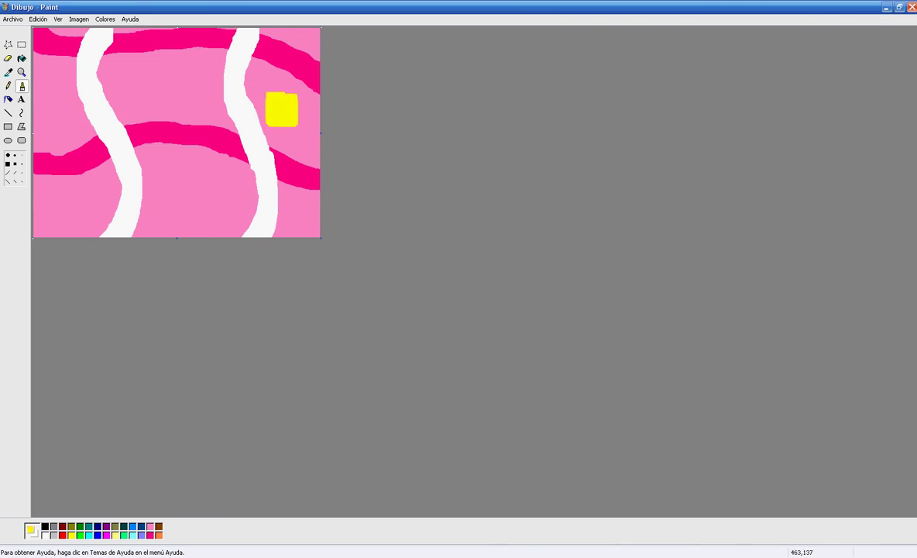
{"action": "mouse_move", "coordinate": [56, 84]}
{"action": "left_mouse_down"}
{"action": "mouse_move", "coordinate": [70, 110]}
{"action": "mouse_move", "coordinate": [46, 96]}
{"action": "left_mouse_up"}
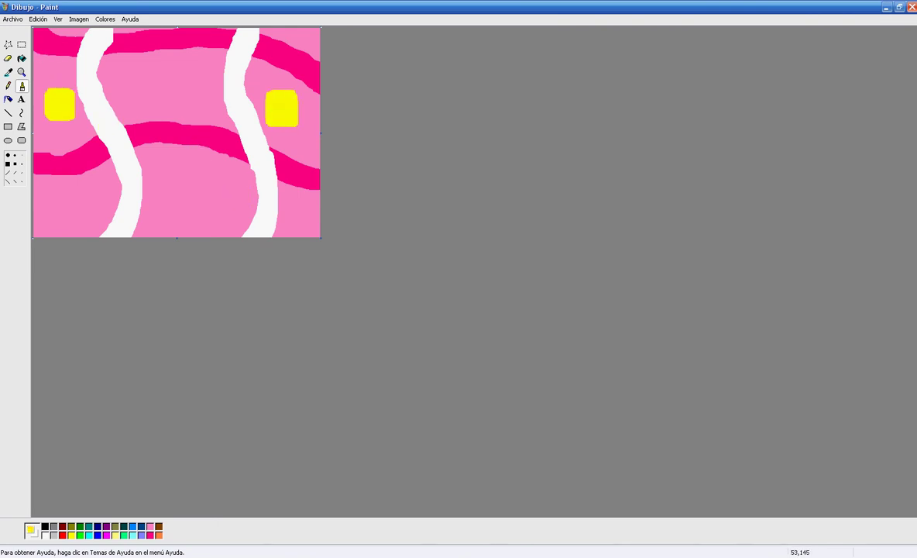
Paste the copied fox, place it in the middle of the striped background with a transparent selection background and deselect it.
{"action": "left_click", "coordinate": [21, 45]}
{"action": "right_click", "coordinate": [51, 51]}
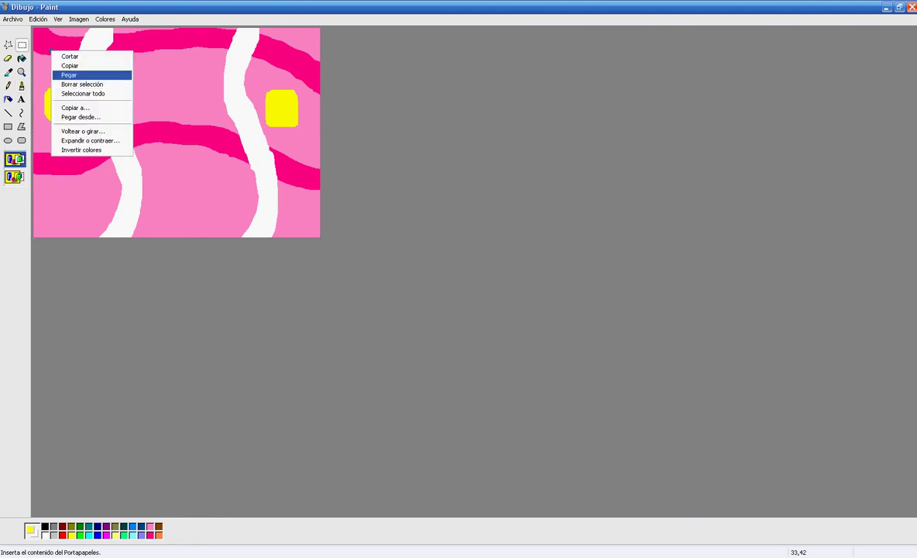
{"action": "left_click", "coordinate": [70, 76]}
{"action": "left_click_drag", "start_coordinate": [155, 113], "coordinate": [182, 143]}
{"action": "left_click", "coordinate": [14, 177]}
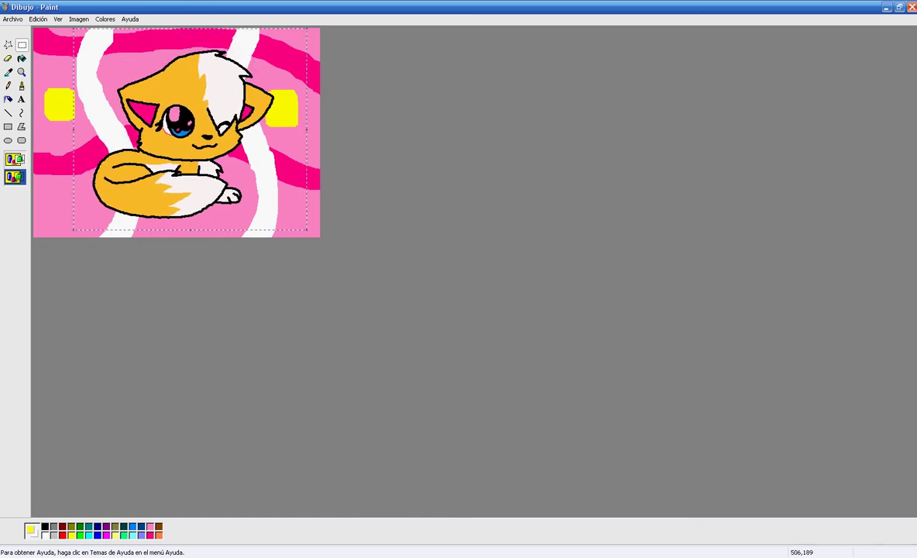
{"action": "left_click", "coordinate": [310, 131]}
{"action": "left_click", "coordinate": [22, 72]}
{"action": "left_click", "coordinate": [207, 128]}
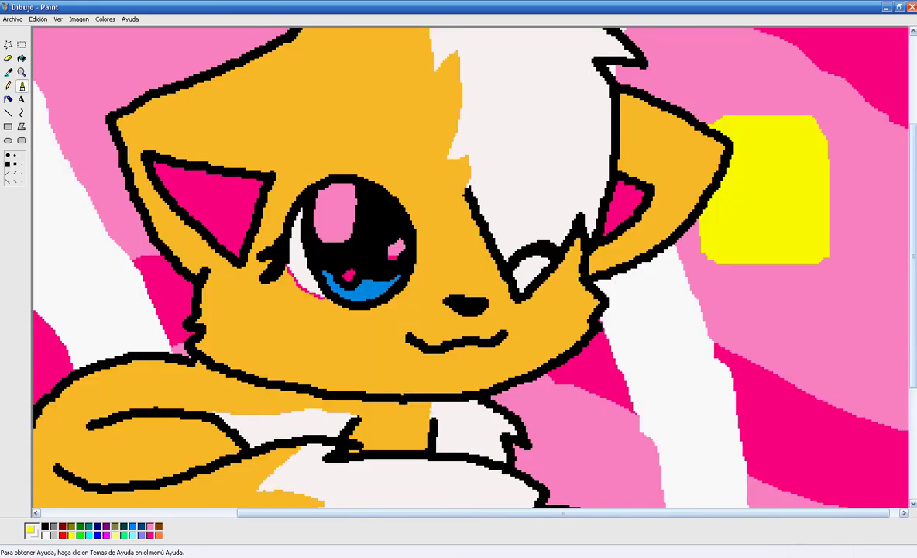
{"action": "left_click", "coordinate": [150, 536]}
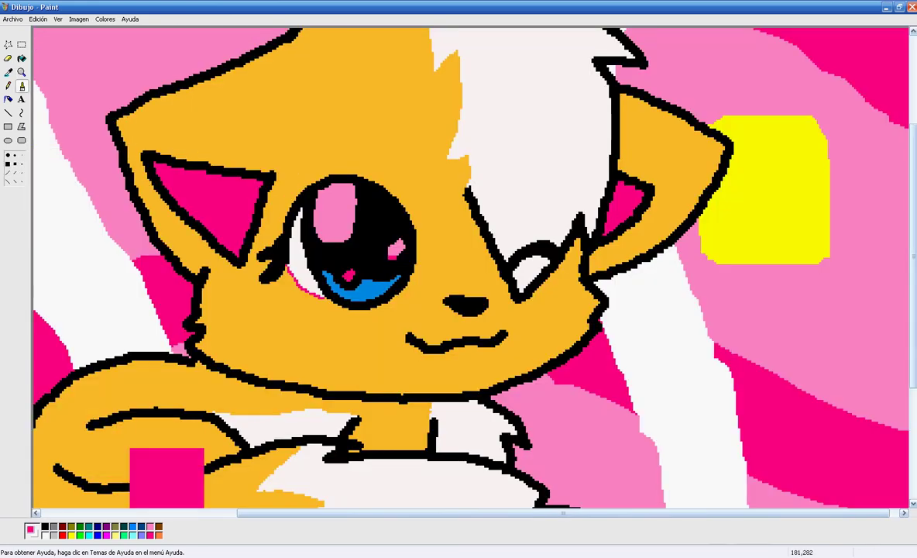
{"action": "left_click_drag", "start_coordinate": [305, 257], "coordinate": [327, 325]}
{"action": "key", "text": "ctrl+z"}
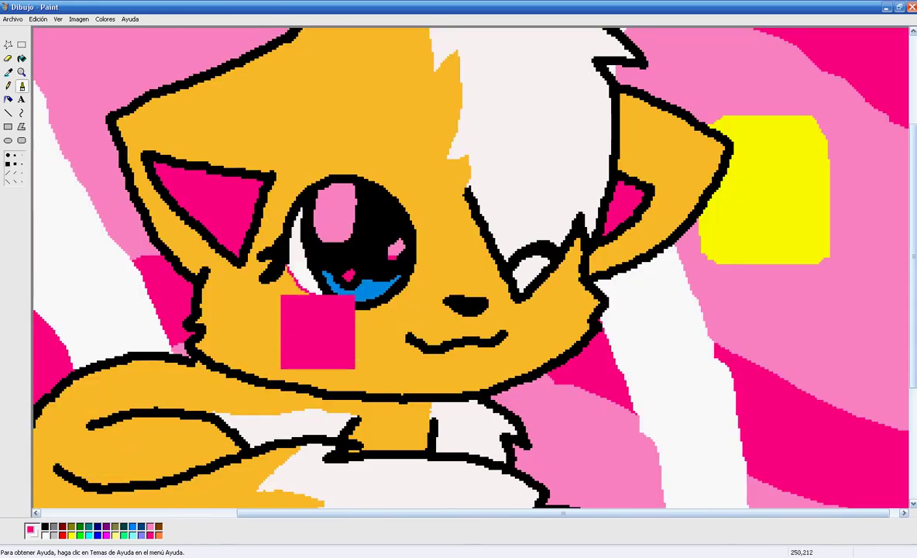
{"action": "right_click", "coordinate": [298, 280]}
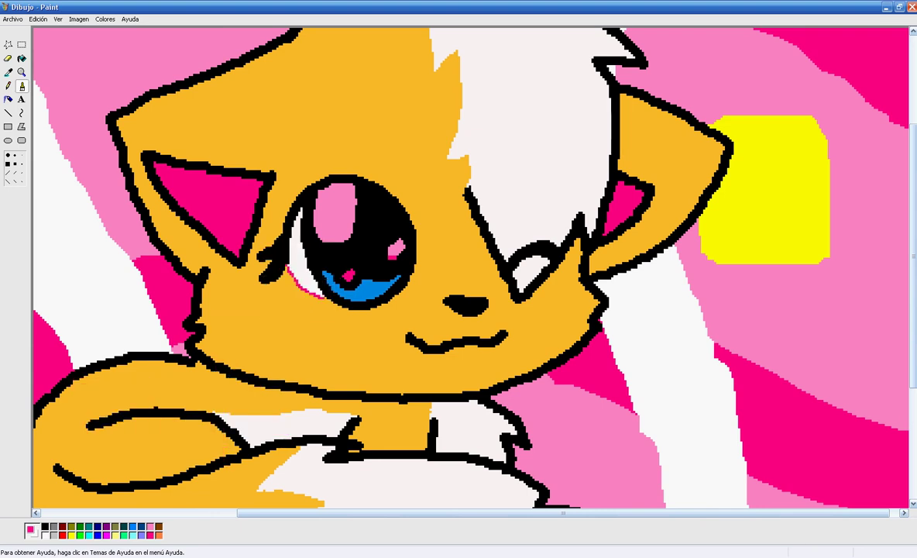
Fill the pink highlights in the fox's open eye and the pink rim along the eye's lower edge with white.
{"action": "left_click", "coordinate": [22, 59]}
{"action": "left_click", "coordinate": [45, 535]}
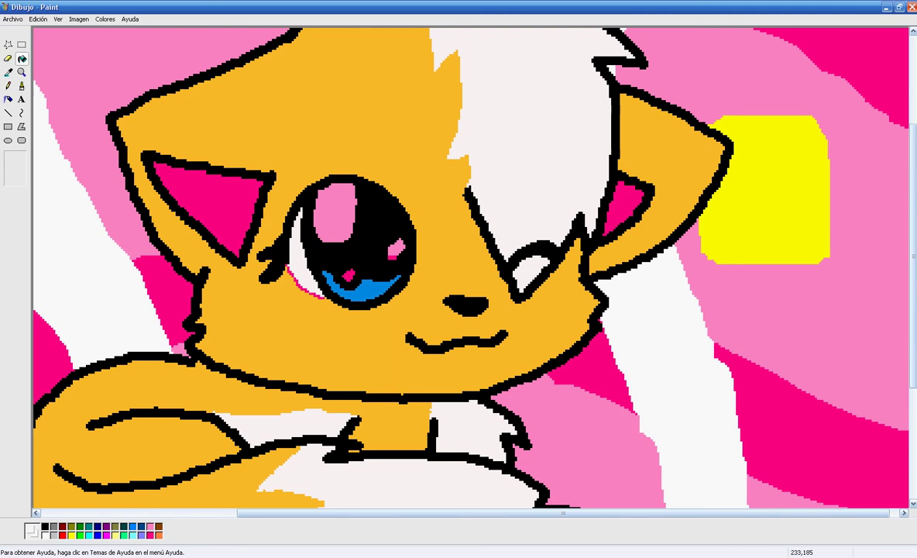
{"action": "left_click", "coordinate": [333, 213]}
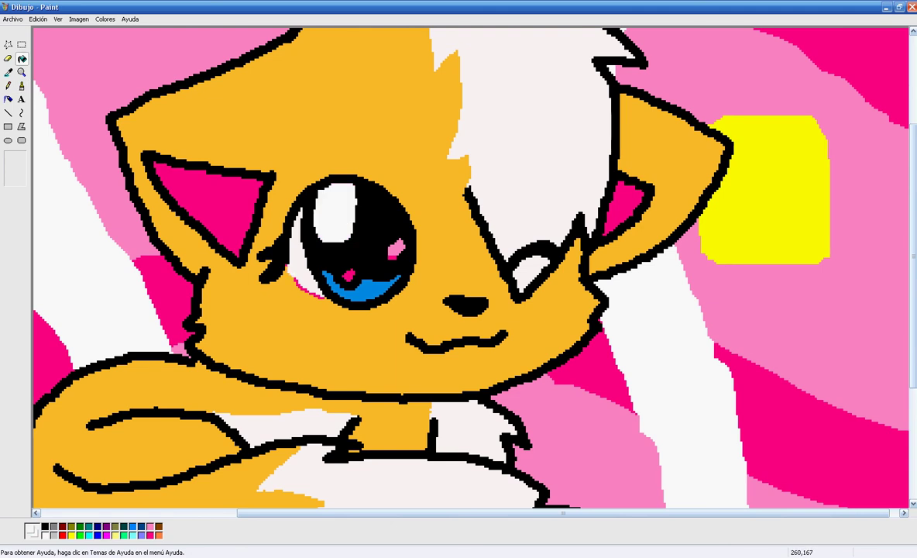
{"action": "left_click", "coordinate": [349, 276]}
{"action": "left_click", "coordinate": [397, 247]}
{"action": "left_click", "coordinate": [392, 256]}
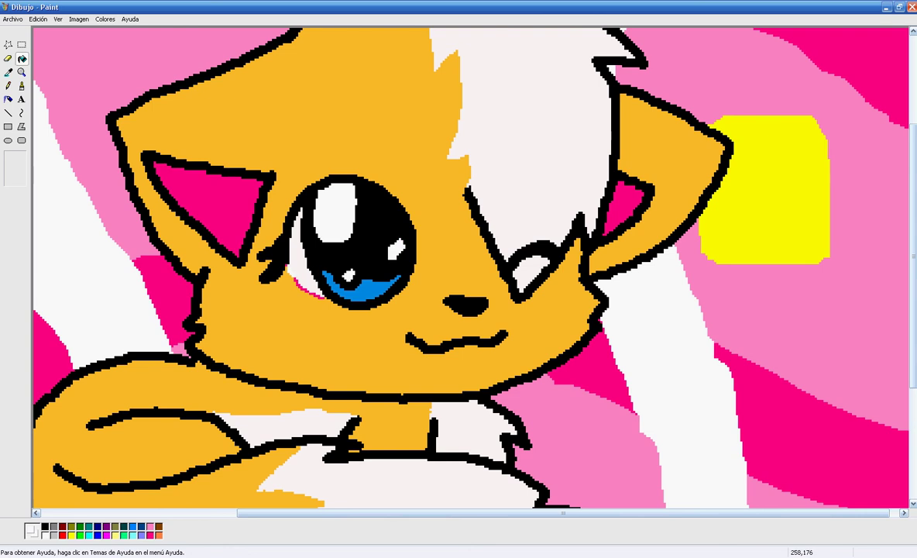
{"action": "left_click", "coordinate": [300, 285]}
{"action": "left_click", "coordinate": [317, 295]}
{"action": "left_click", "coordinate": [22, 72]}
{"action": "left_click", "coordinate": [57, 90]}
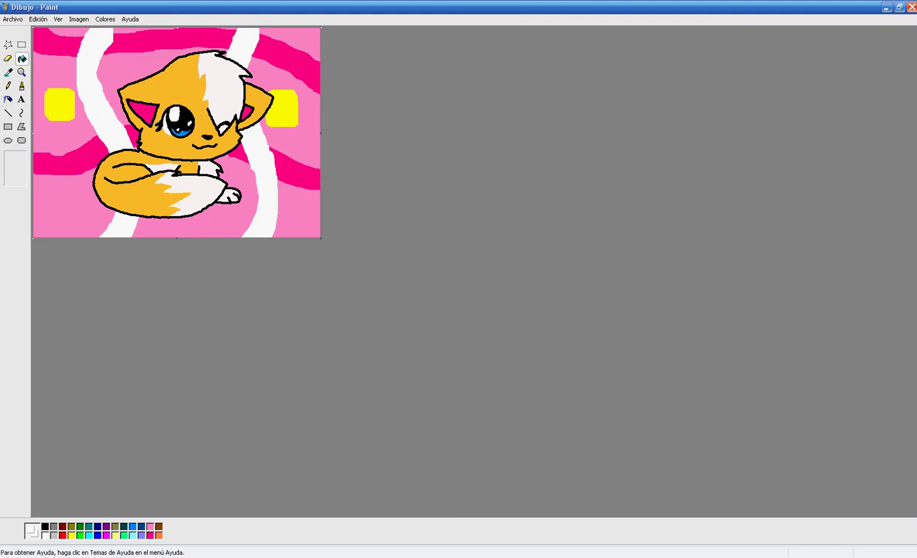
Handwrite the five-letter name in purple with a medium round brush, above and beyond the fox's paw.
{"action": "left_click", "coordinate": [22, 71]}
{"action": "left_click", "coordinate": [202, 163]}
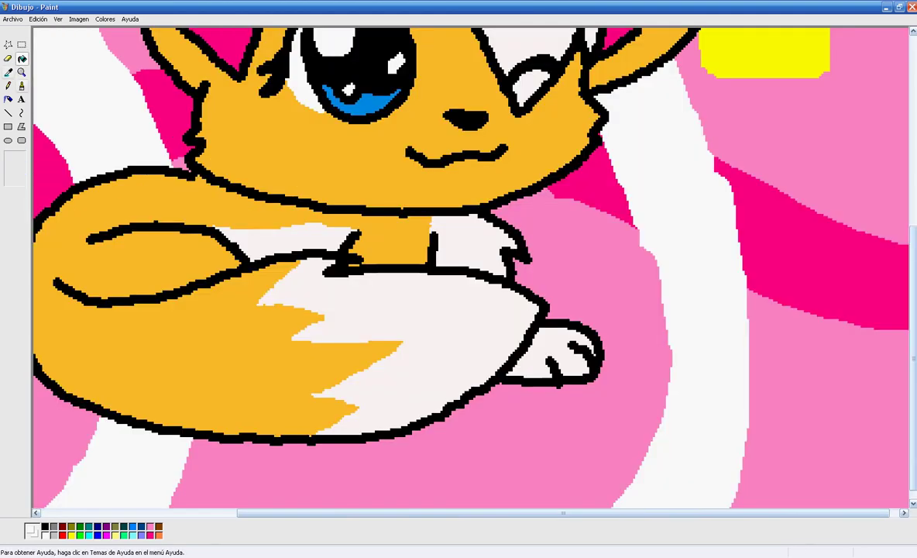
{"action": "left_click", "coordinate": [22, 85]}
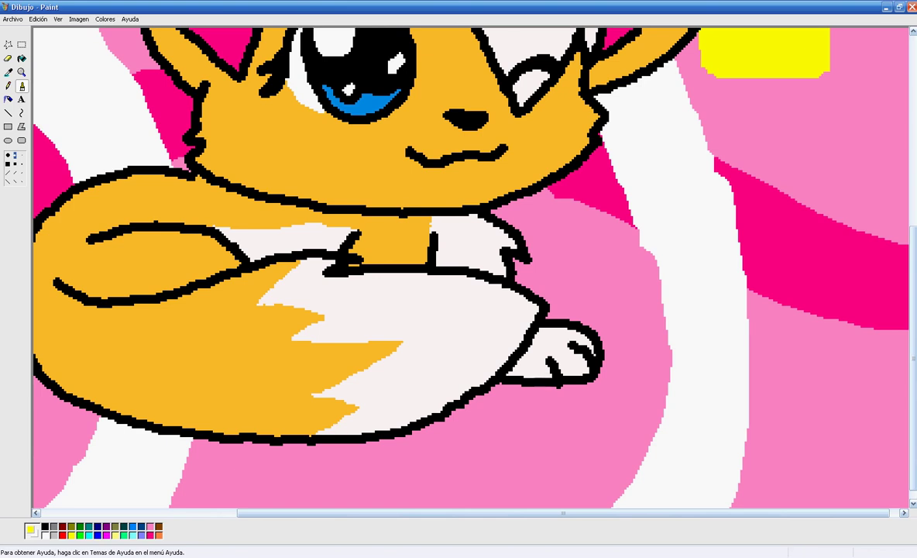
{"action": "left_click", "coordinate": [106, 527]}
{"action": "mouse_move", "coordinate": [621, 196]}
{"action": "left_mouse_down"}
{"action": "mouse_move", "coordinate": [648, 251]}
{"action": "mouse_move", "coordinate": [605, 264]}
{"action": "left_mouse_up"}
{"action": "mouse_move", "coordinate": [668, 271]}
{"action": "left_mouse_down"}
{"action": "mouse_move", "coordinate": [714, 264]}
{"action": "mouse_move", "coordinate": [709, 241]}
{"action": "left_mouse_up"}
{"action": "left_click_drag", "start_coordinate": [741, 195], "coordinate": [755, 277]}
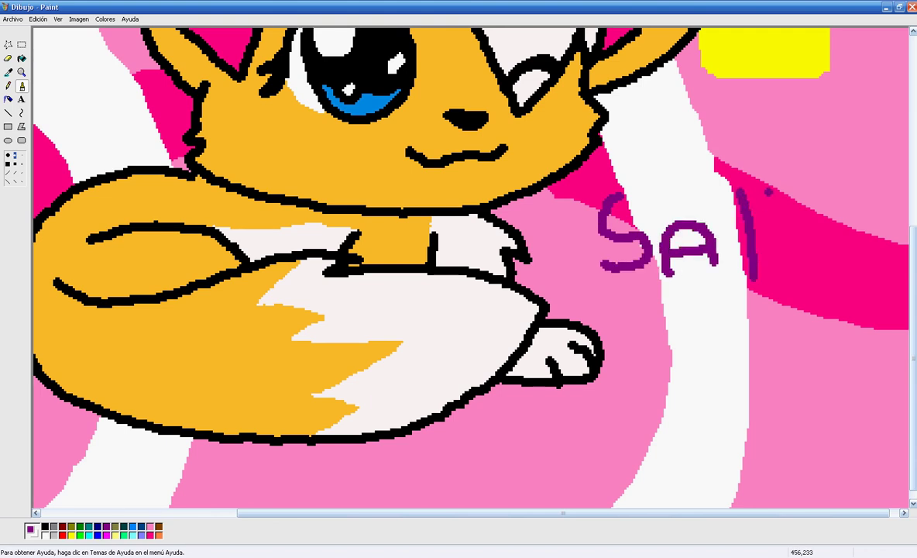
{"action": "left_click_drag", "start_coordinate": [772, 190], "coordinate": [799, 262]}
{"action": "mouse_move", "coordinate": [825, 229]}
{"action": "left_mouse_down"}
{"action": "mouse_move", "coordinate": [830, 252]}
{"action": "mouse_move", "coordinate": [856, 245]}
{"action": "mouse_move", "coordinate": [852, 298]}
{"action": "left_mouse_up"}
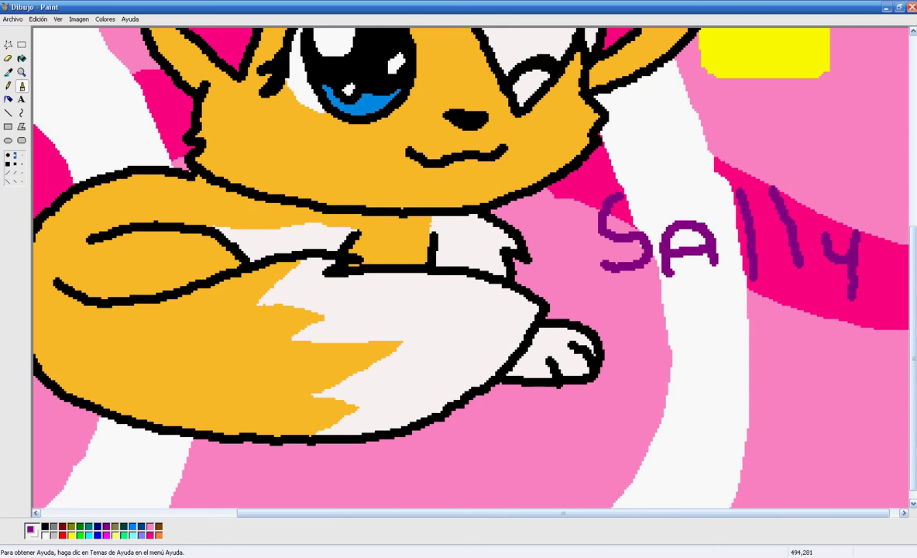
Underline the handwritten name with a long purple stroke that curls back into a spiral beneath it.
{"action": "mouse_move", "coordinate": [605, 304]}
{"action": "left_mouse_down"}
{"action": "mouse_move", "coordinate": [751, 295]}
{"action": "mouse_move", "coordinate": [859, 313]}
{"action": "mouse_move", "coordinate": [880, 342]}
{"action": "mouse_move", "coordinate": [701, 372]}
{"action": "mouse_move", "coordinate": [744, 395]}
{"action": "left_mouse_up"}
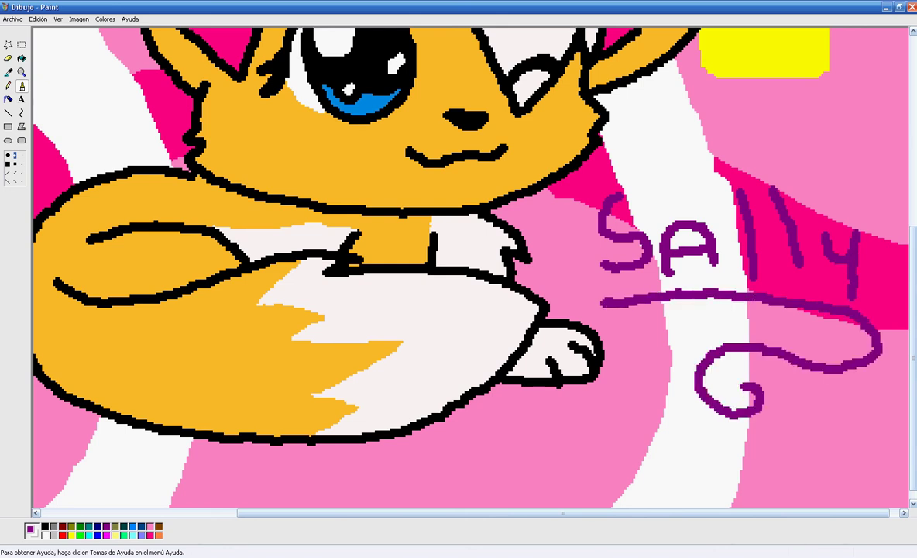
{"action": "left_click", "coordinate": [22, 72]}
{"action": "left_click", "coordinate": [97, 85]}
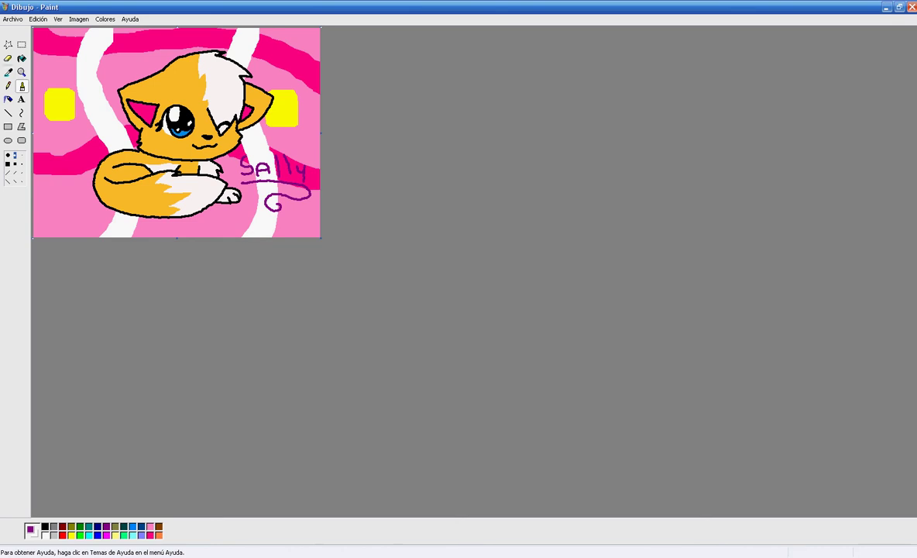
{"action": "left_click", "coordinate": [8, 72]}
{"action": "left_click", "coordinate": [21, 86]}
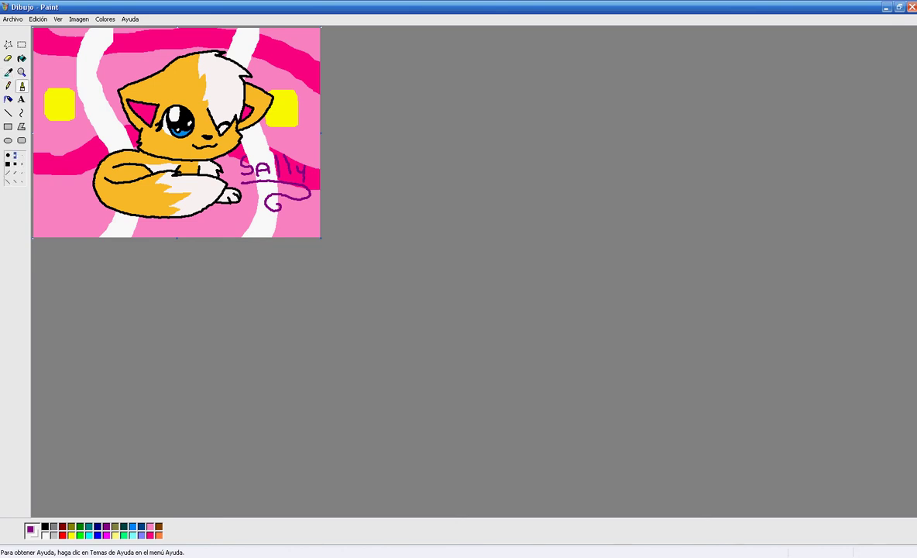